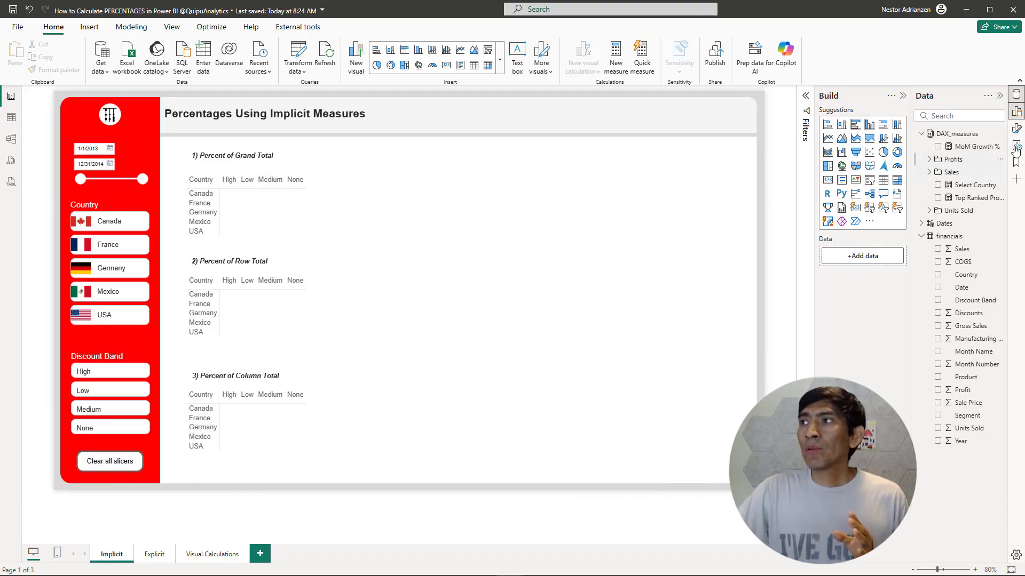
Add Profit as values to the Percent of Grand Total matrix and show it as percent of grand total.
click(950, 238)
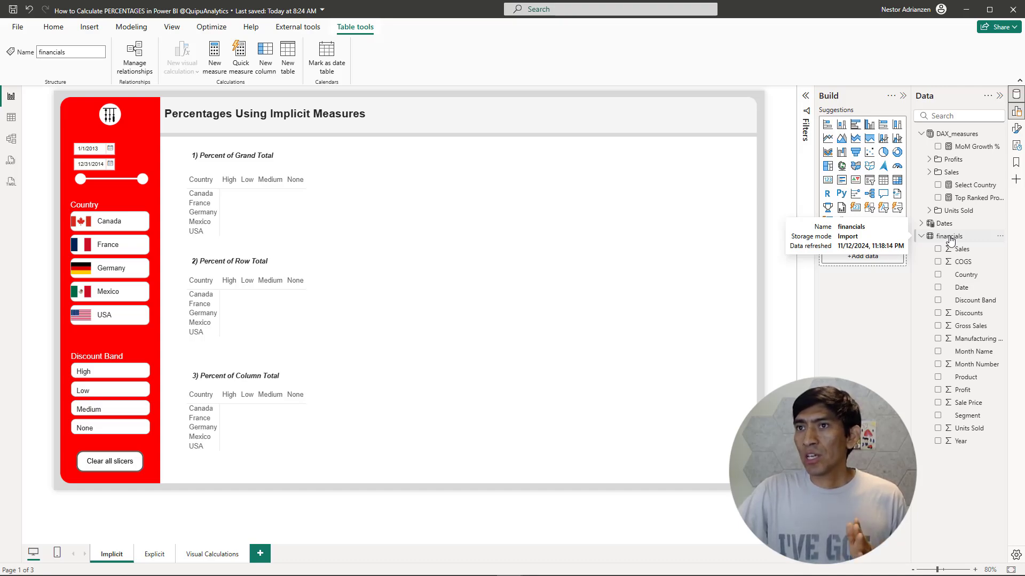
click(414, 194)
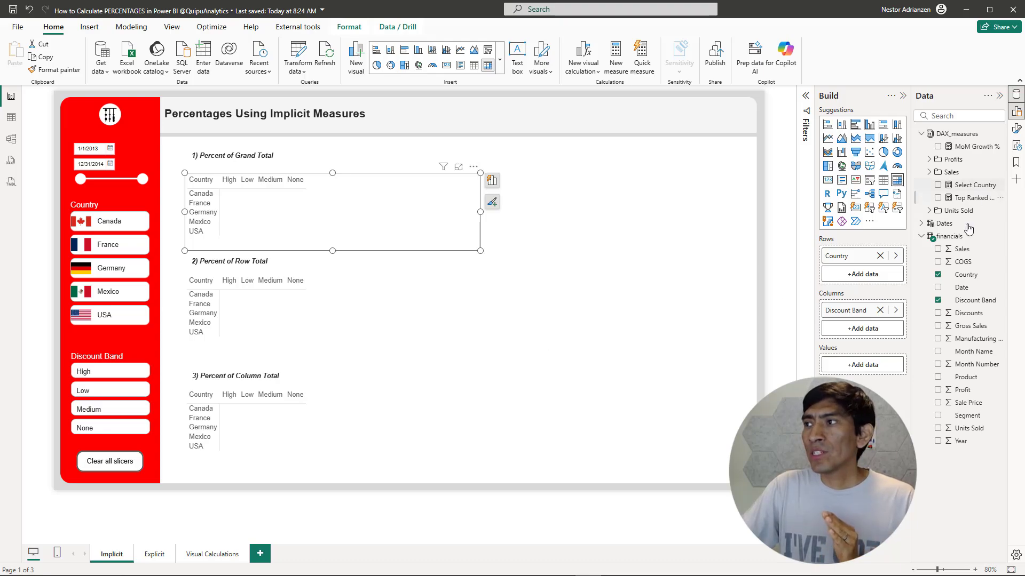
click(937, 390)
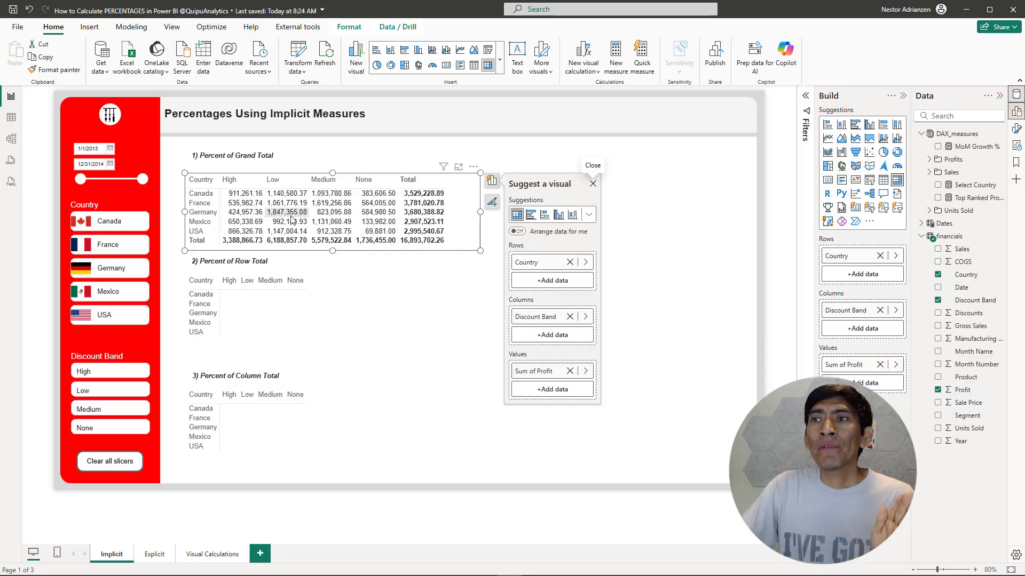
right_click(540, 375)
mouse_move(625, 362)
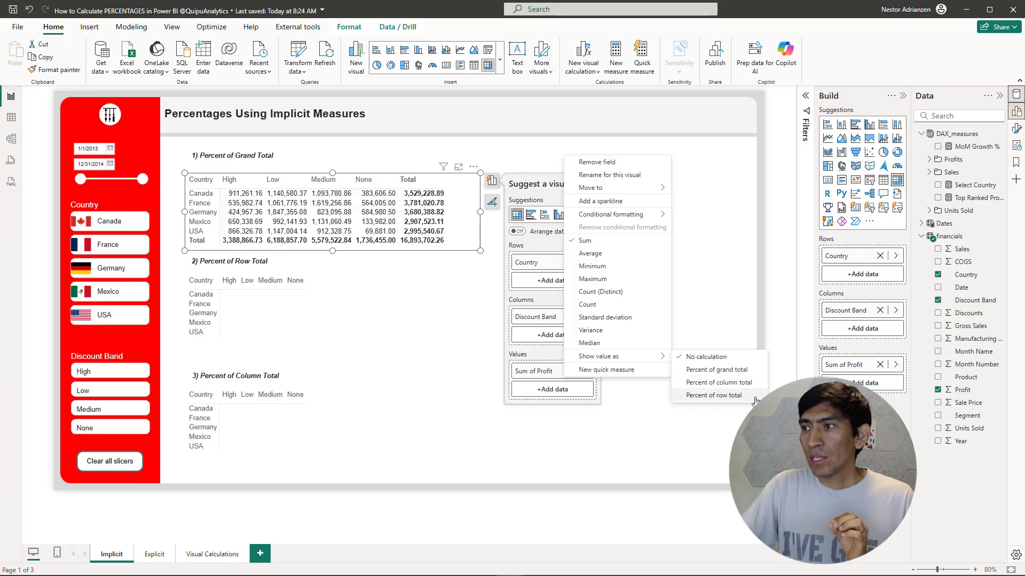
click(725, 371)
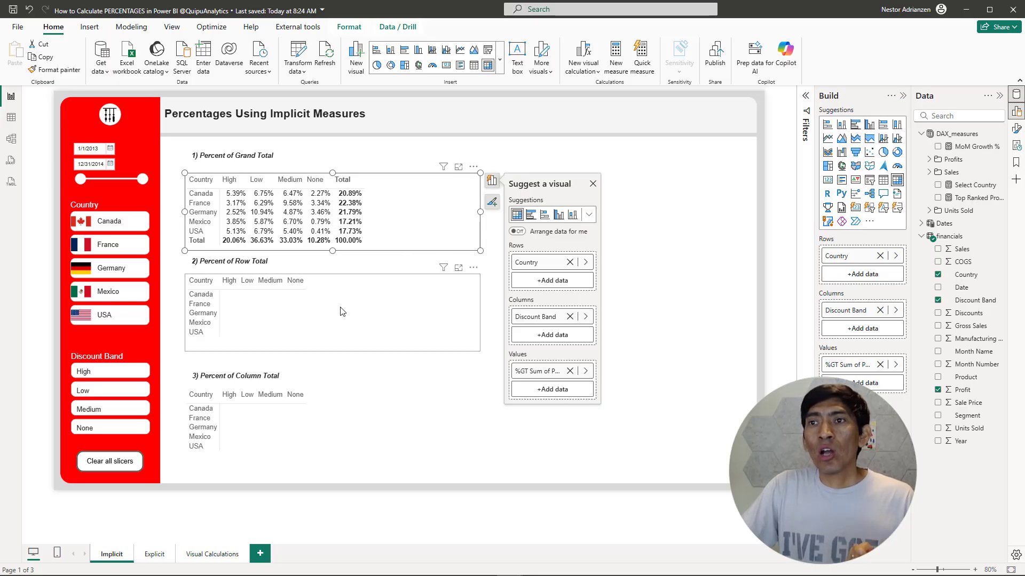
Add Profit as values to the Percent of Row Total matrix and show it as percent of row total.
click(379, 304)
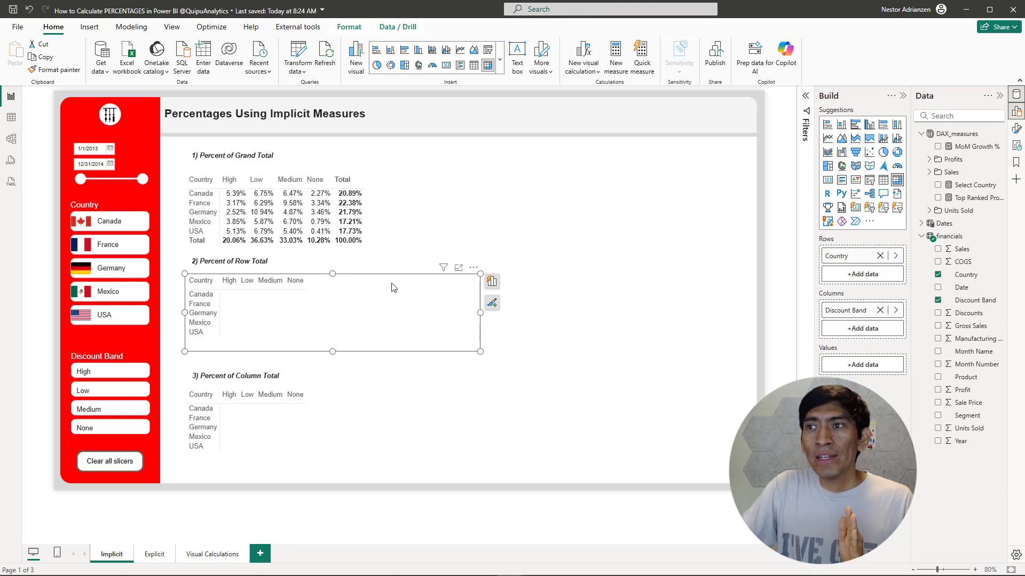
click(938, 390)
click(492, 282)
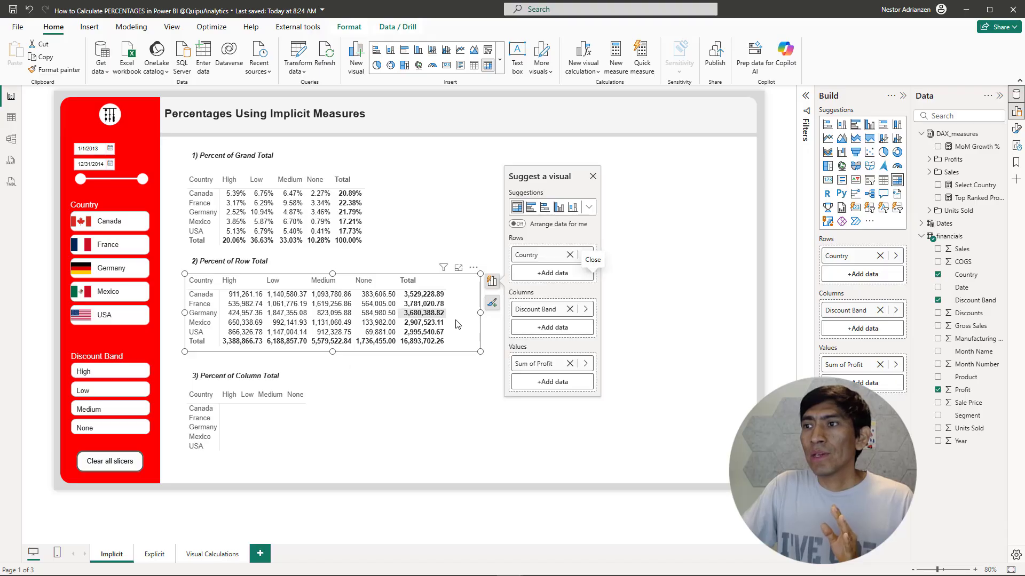
right_click(558, 366)
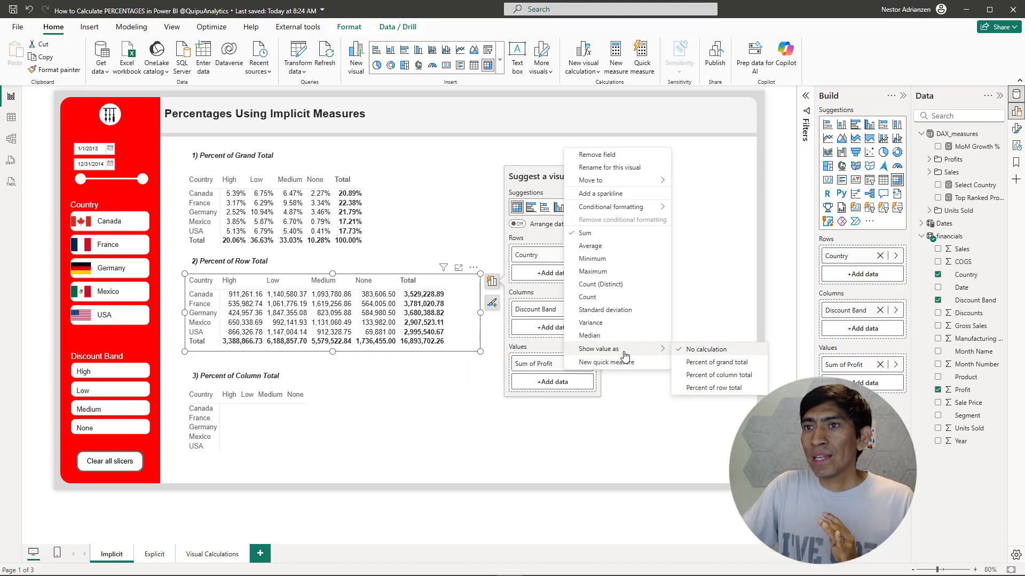
click(722, 394)
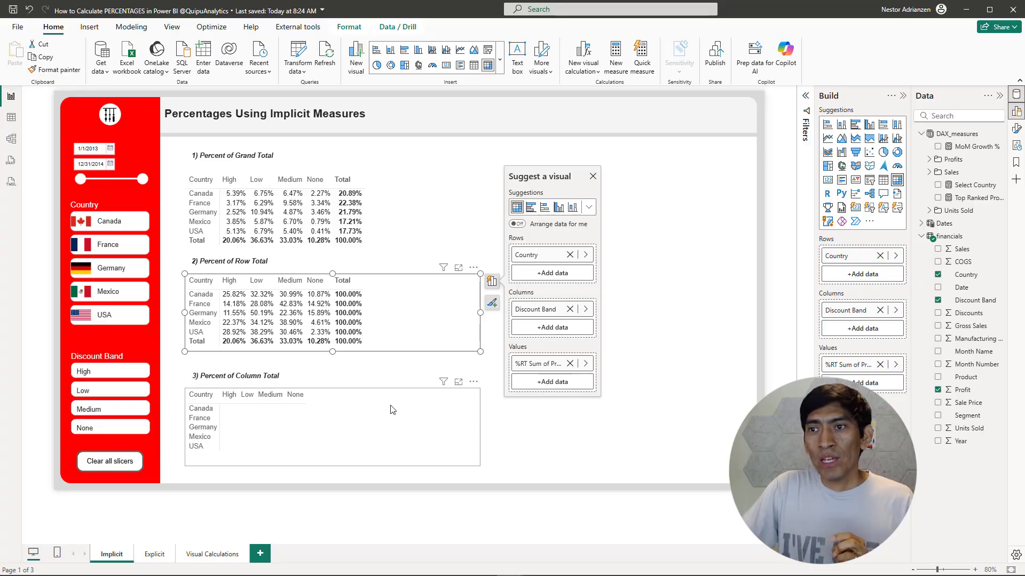
Add Profit as values to the Percent of Column Total matrix and show it as percent of column total.
click(393, 409)
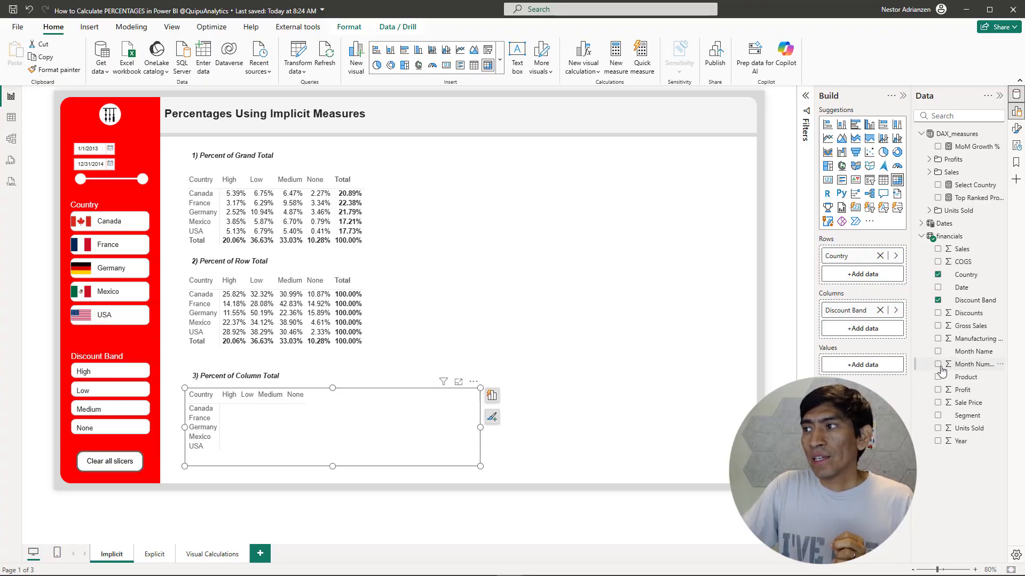
click(938, 390)
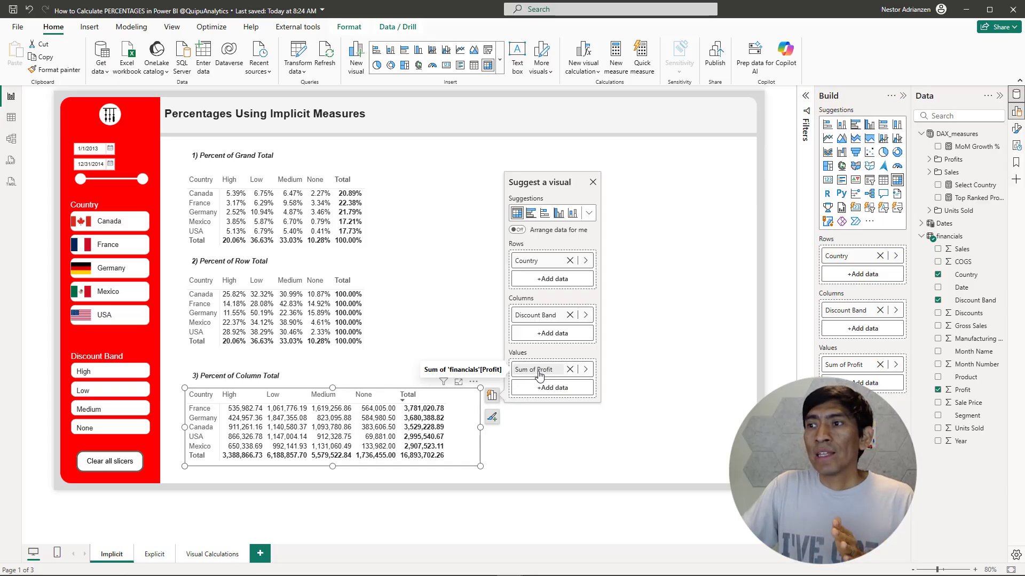
right_click(540, 375)
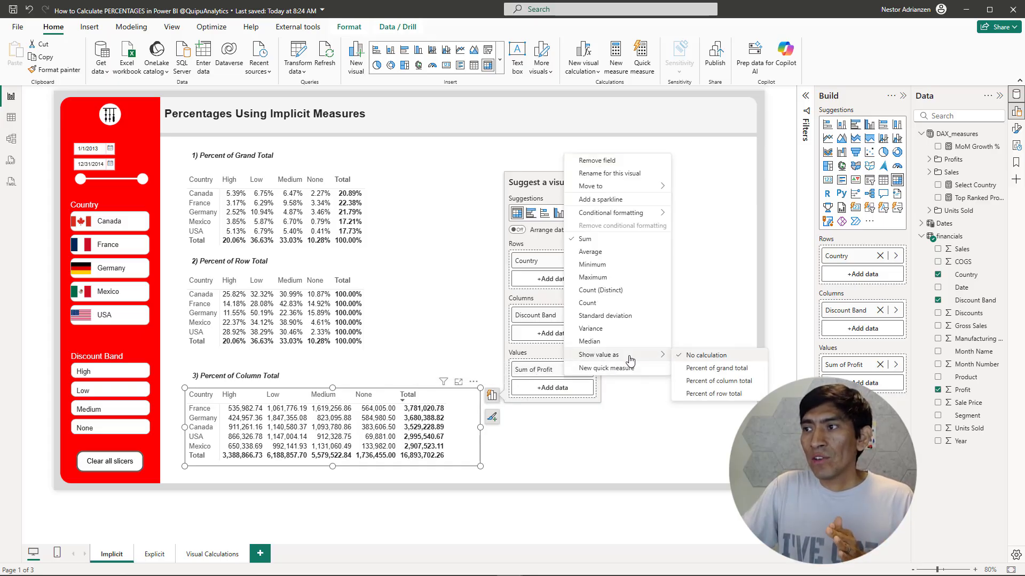
click(728, 386)
click(449, 497)
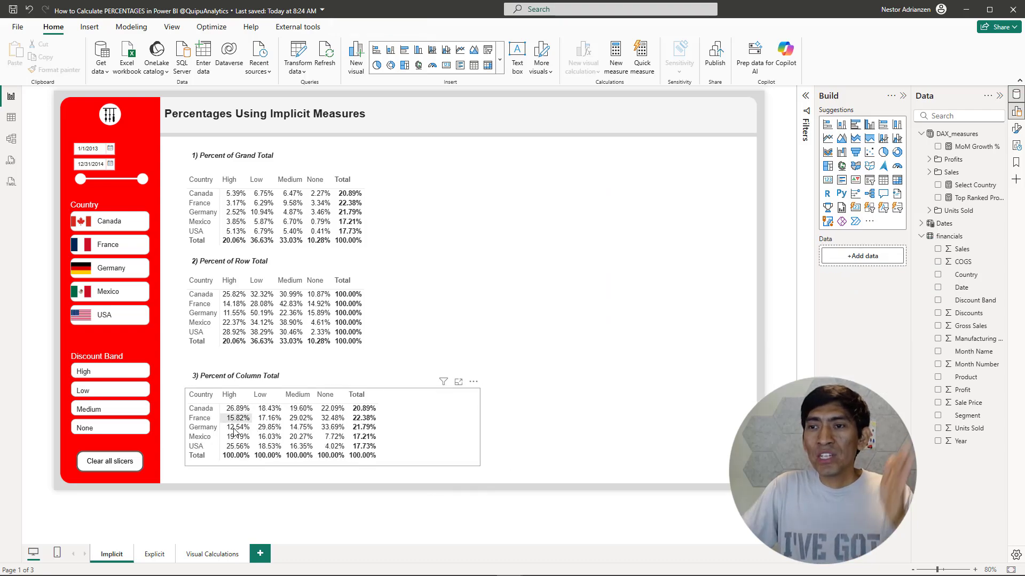
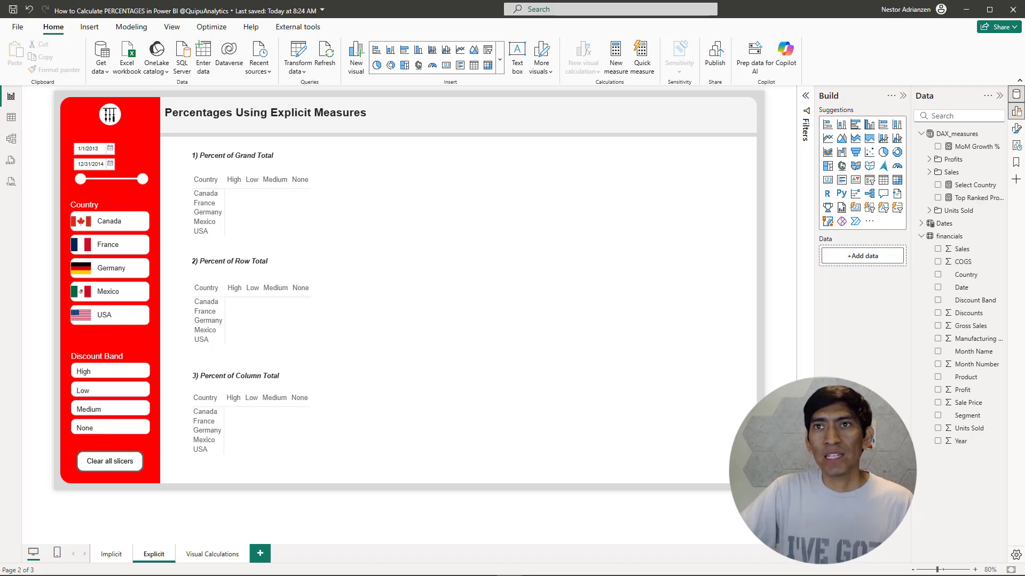
Create a DAX_measures measure Profit Pct that divides [Profits] by [Profits] calculated with ALL(financials[Discount Band],financials[Country]), using variables current_profits, total_profits and result.
right_click(955, 138)
key(Escape)
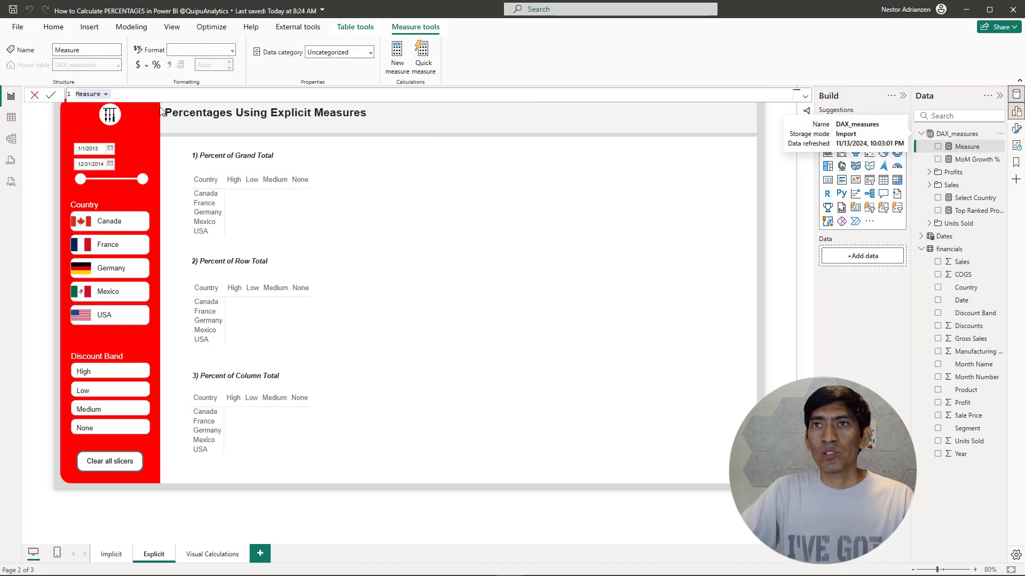
drag(169, 95, 59, 96)
text(Profit Pct = VAR current_profits = [Profits] VAR total_profits = CALCULATE(     [Profits],     ALL( financials[Discount Band],financials[Country]) ) VAR result =     DIVIDE( current_profits, total_profits) RETURN     result)
scroll(196, 229, up, 3)
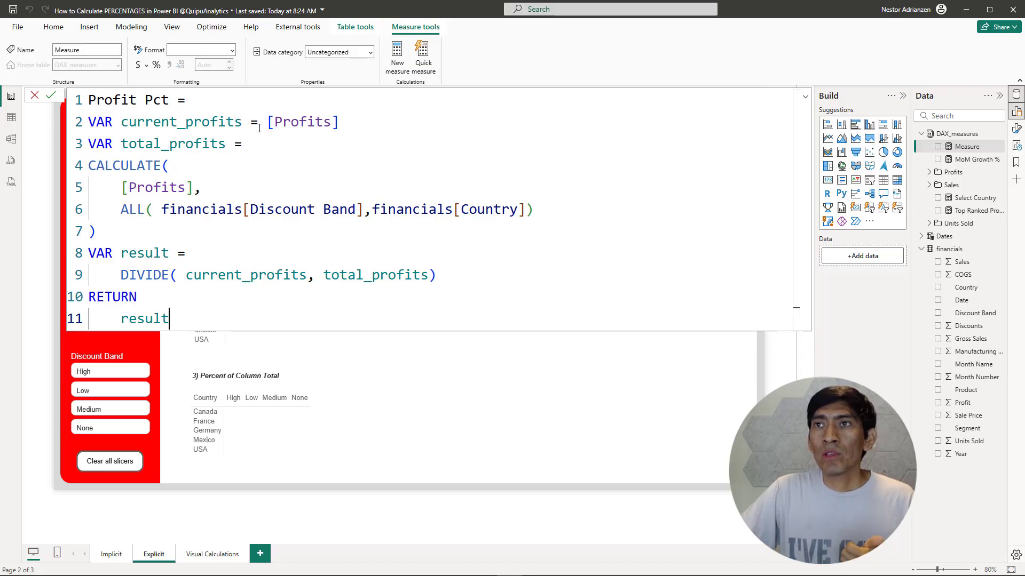
drag(339, 122, 268, 122)
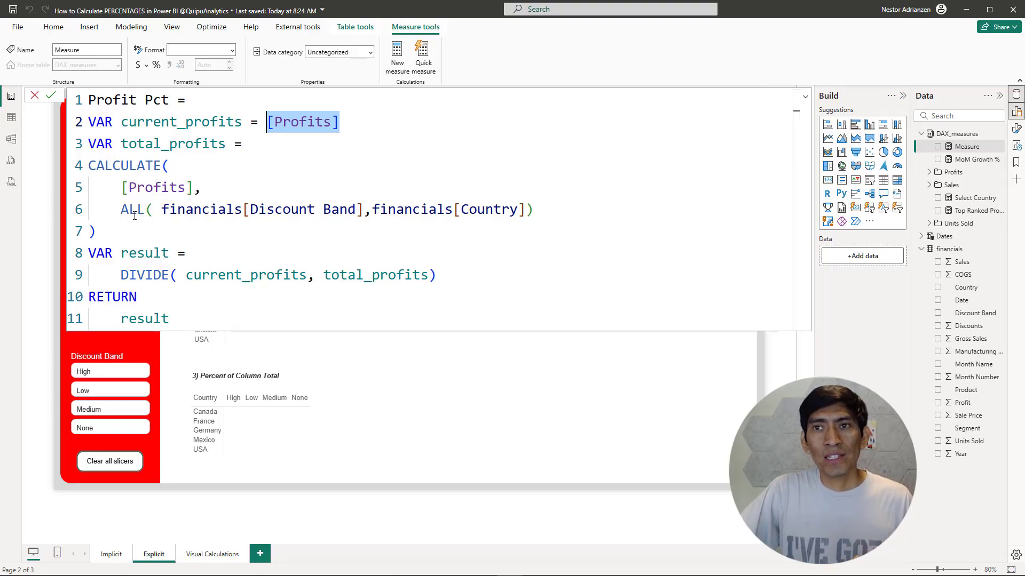
drag(120, 209, 145, 209)
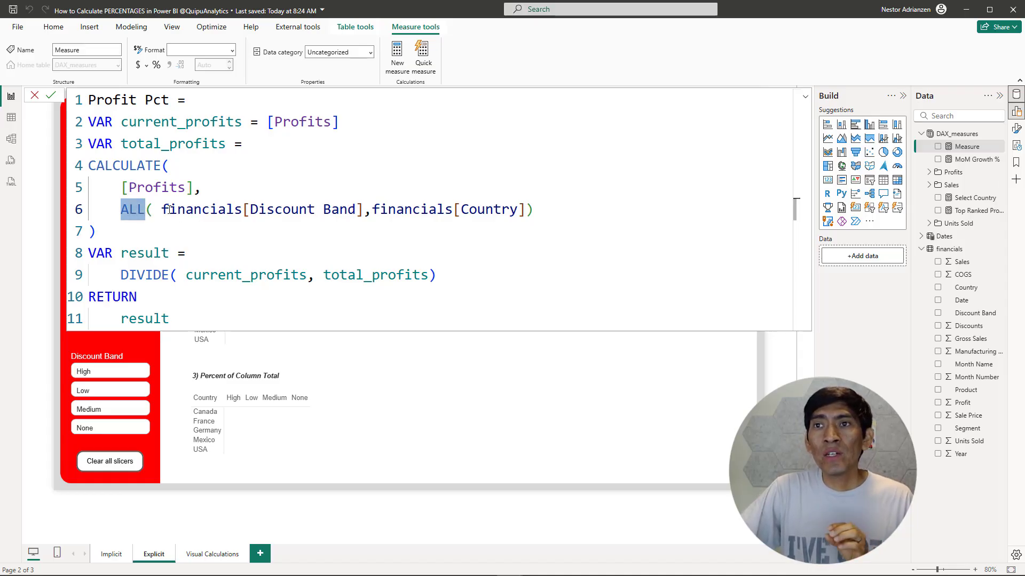
drag(162, 208, 511, 213)
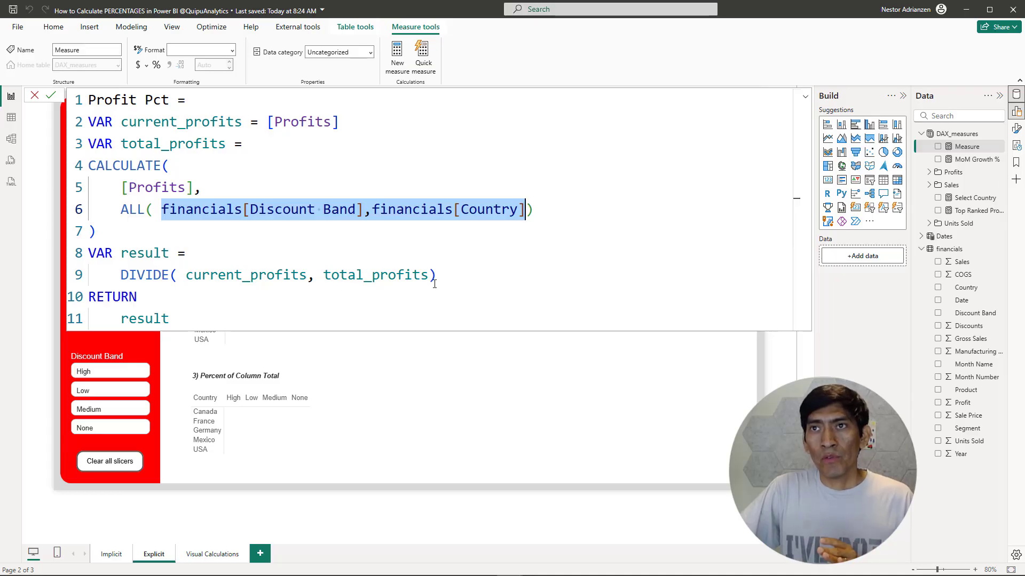
click(185, 121)
click(197, 143)
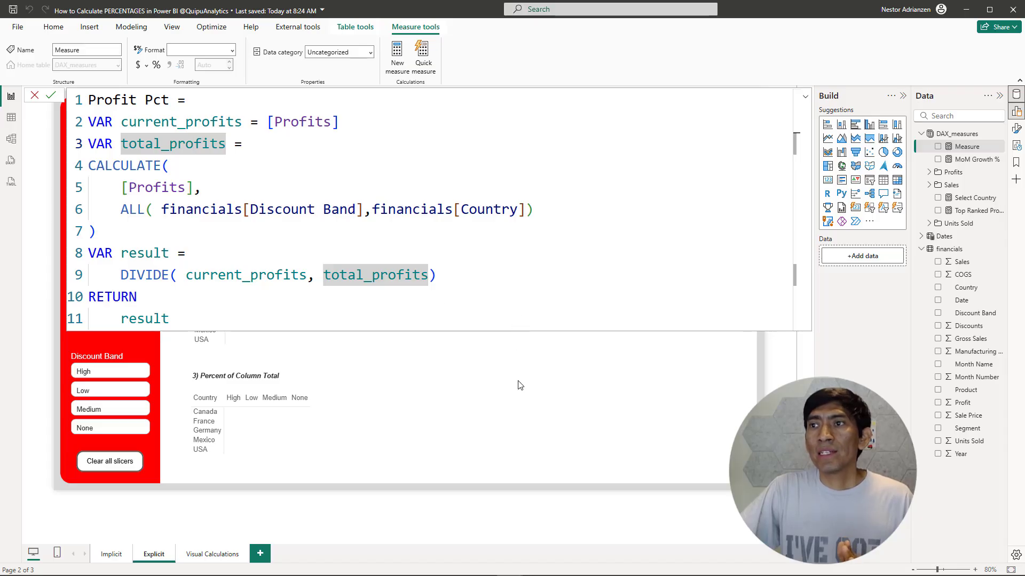
click(51, 95)
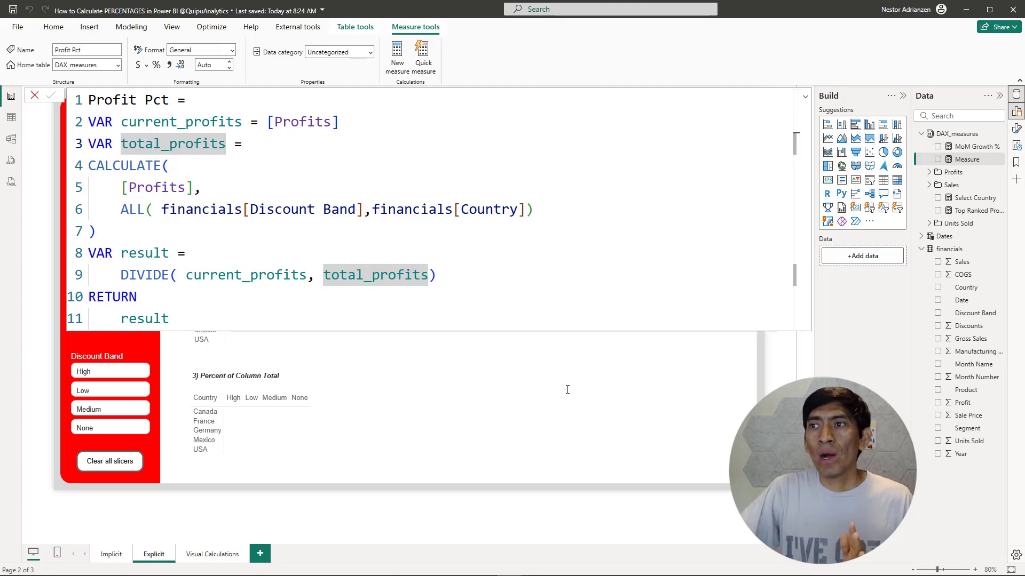
Add Profit Pct to the Percent of Grand Total matrix on the Explicit page and format the measure as a percentage.
click(804, 101)
click(373, 222)
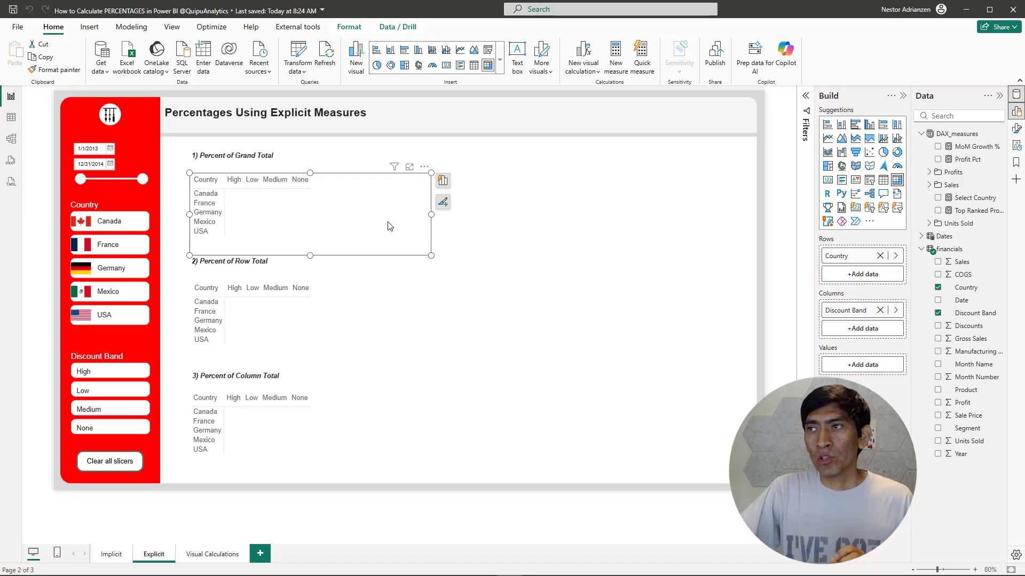
click(938, 160)
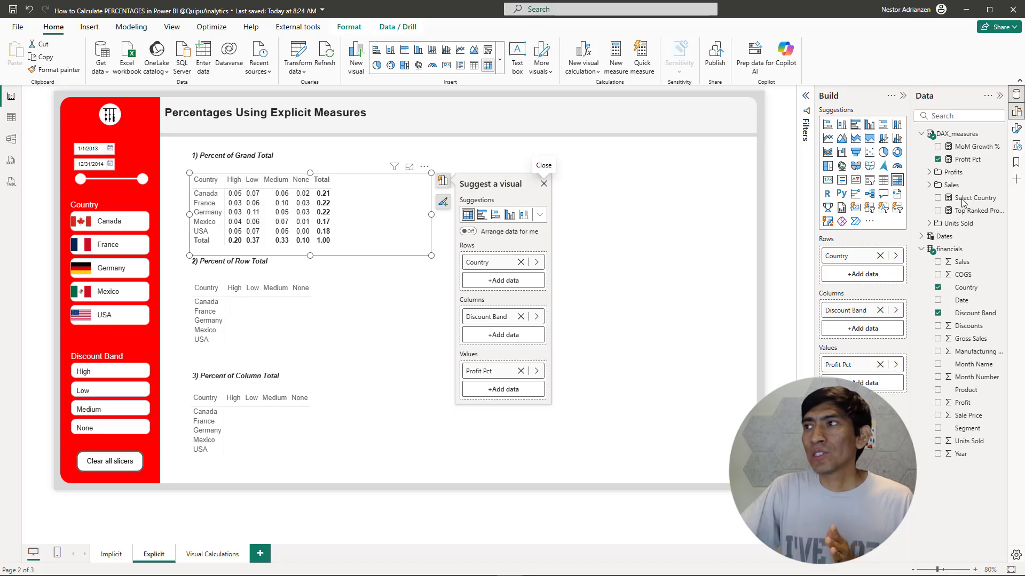
click(977, 163)
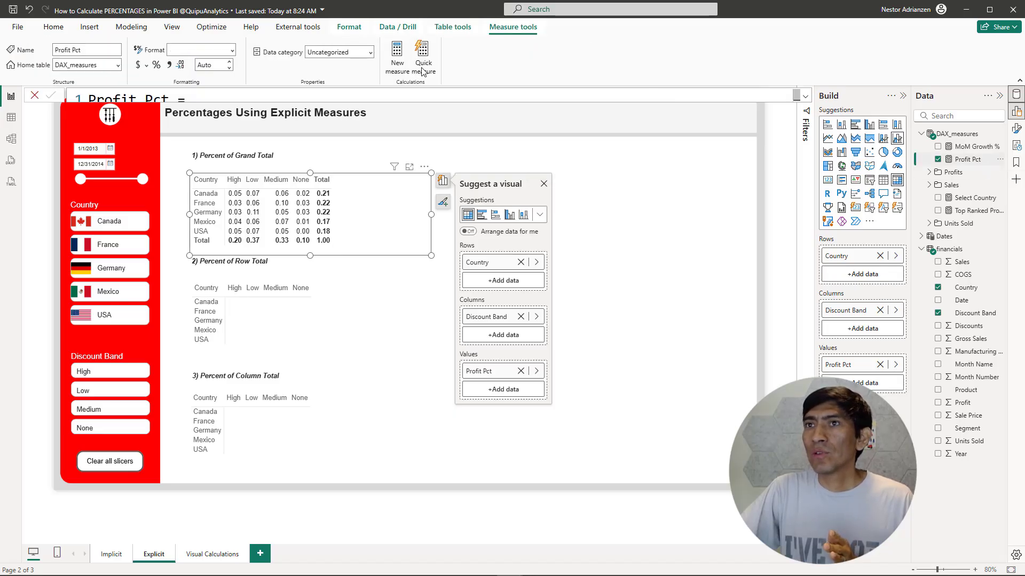
click(156, 68)
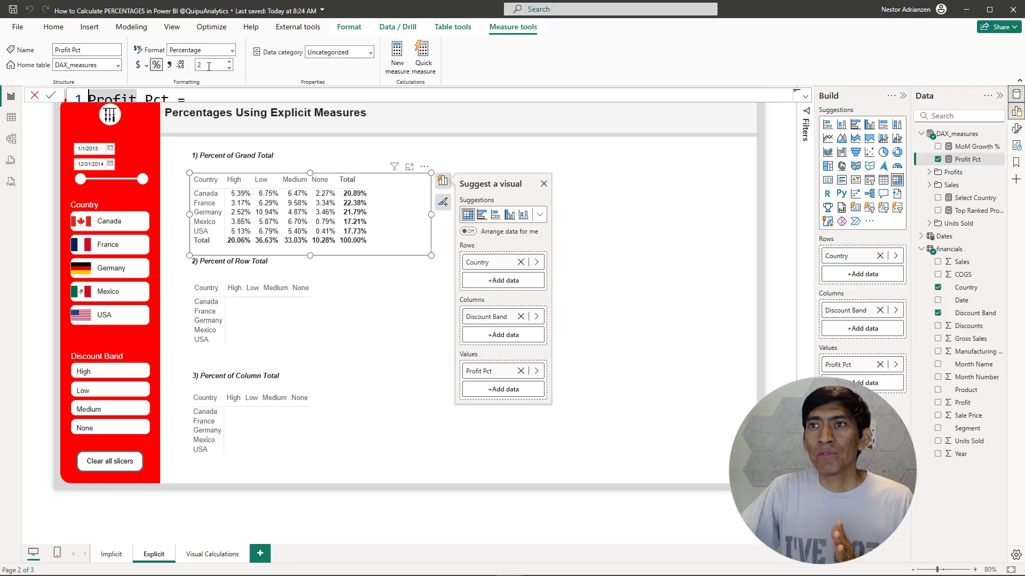
click(613, 267)
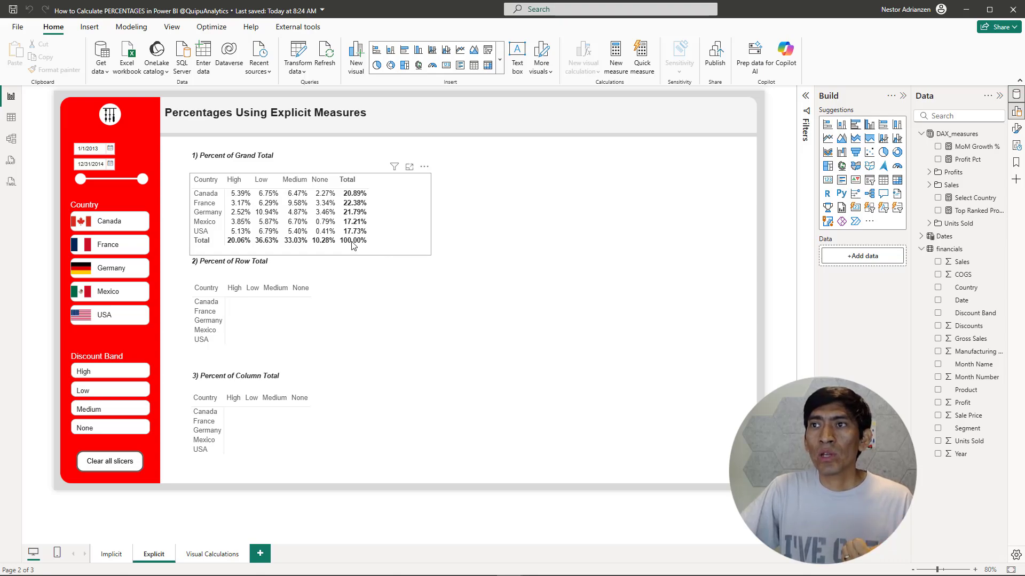
Create a DAX_measures measure Profit Pct Row that divides [Profits] by [Profits] calculated with ALL(financials[Discount Band]), using variables current_profits, total_profits and result.
click(355, 302)
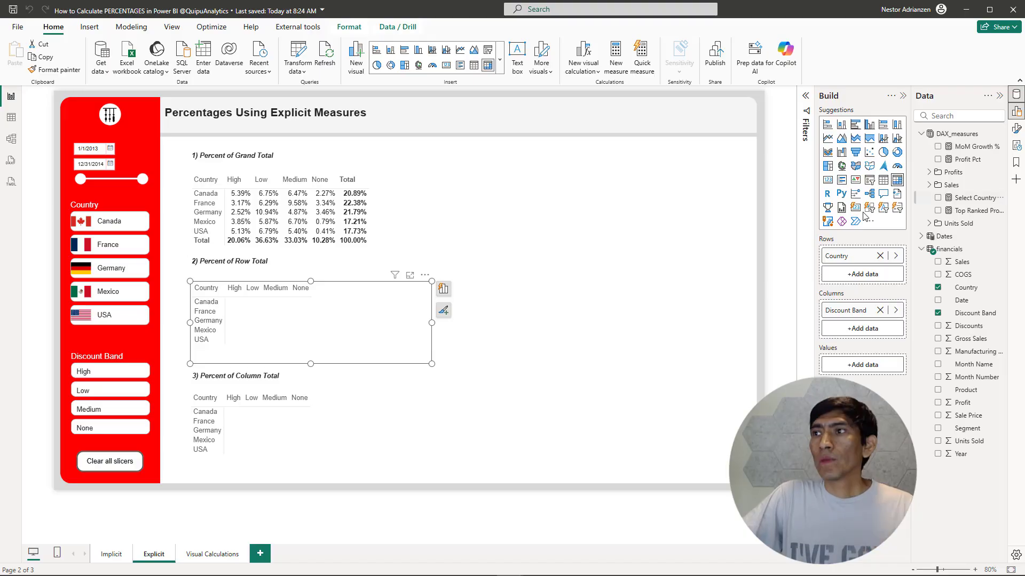
right_click(960, 135)
click(886, 154)
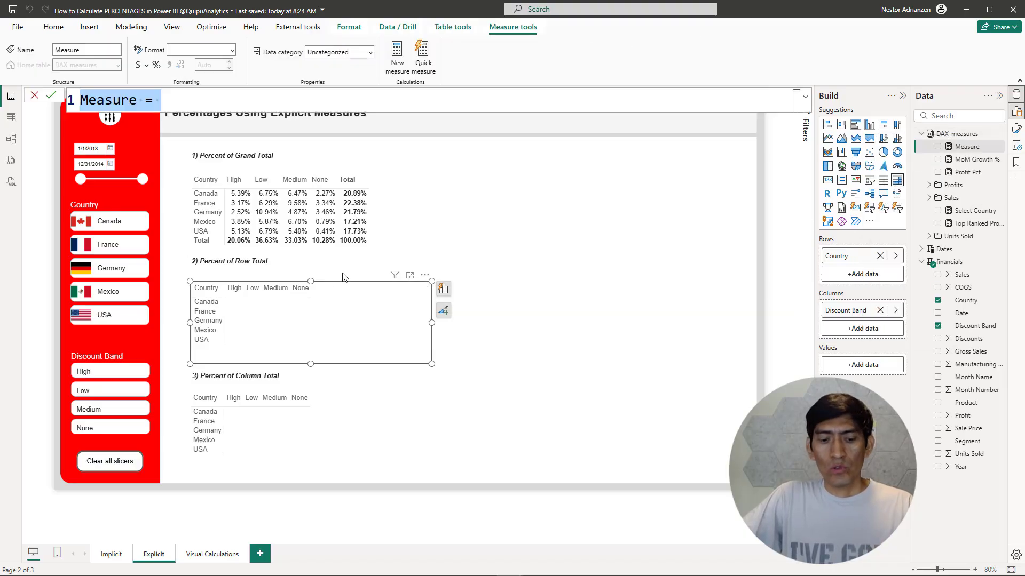
key(ctrl+a)
text(Profit Pct Row = VAR current_profits = [Profits] VAR total_profits = CALCULATE(     [Profits],     ALL( financials[Discount Band]) ) VAR result =     DIVIDE( current_profits, total_profits) RETURN     result)
click(229, 209)
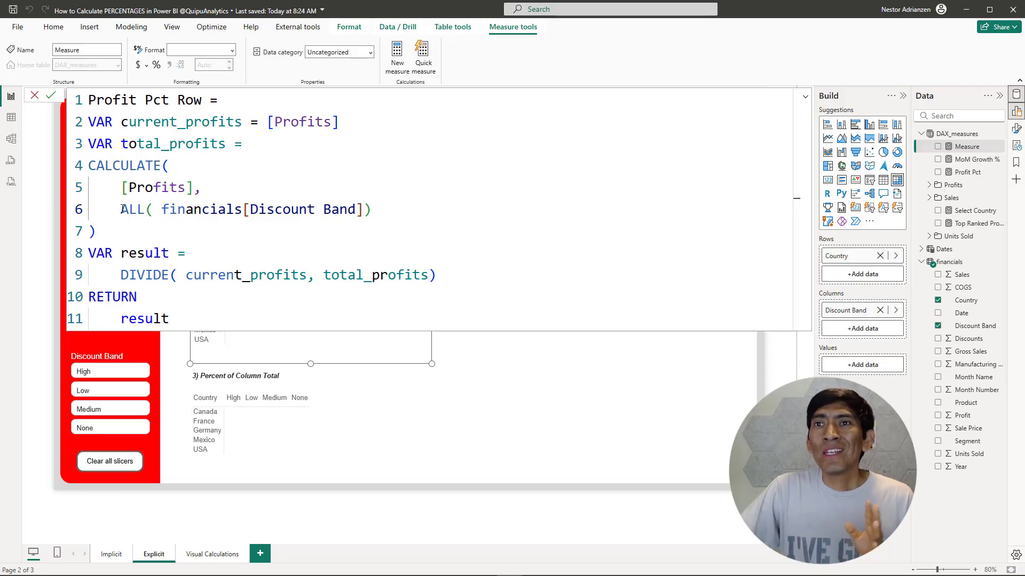
drag(122, 209, 145, 208)
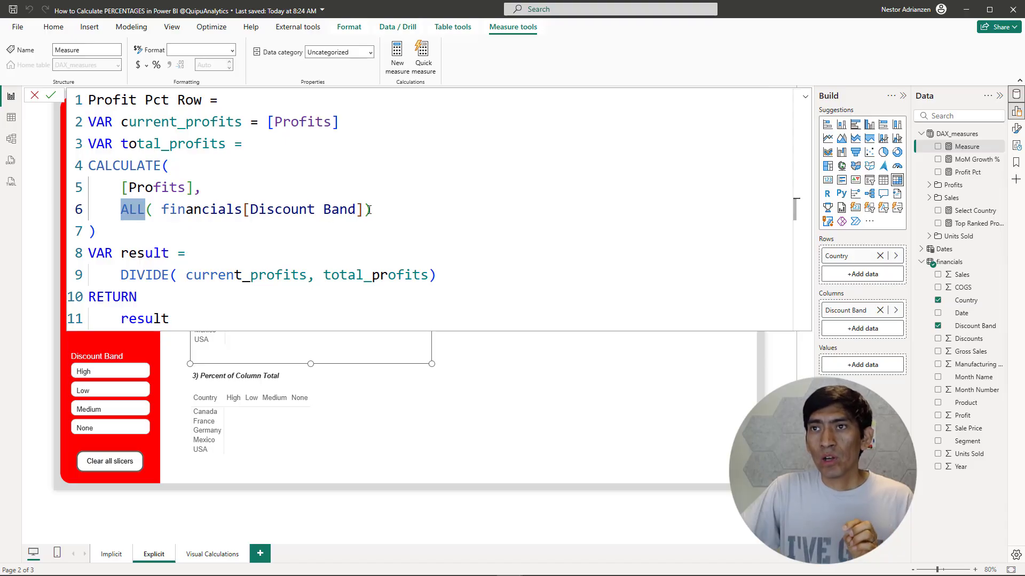
click(805, 97)
click(806, 101)
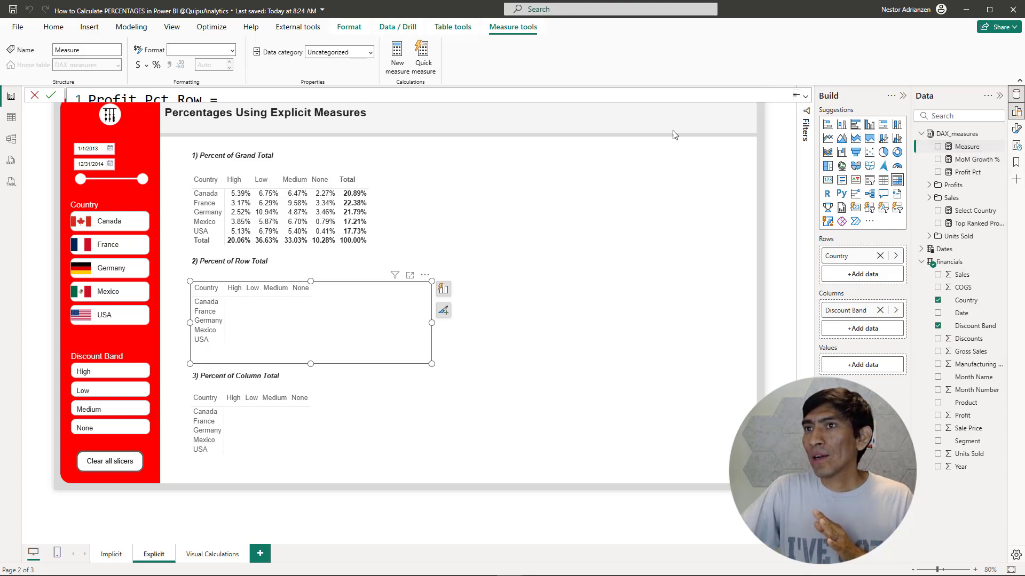
click(807, 97)
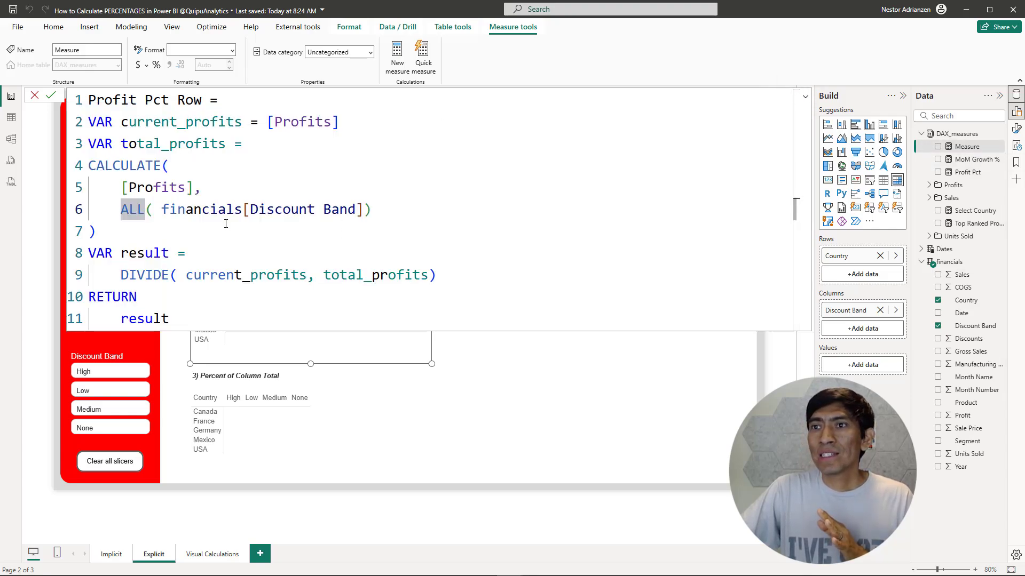
click(51, 96)
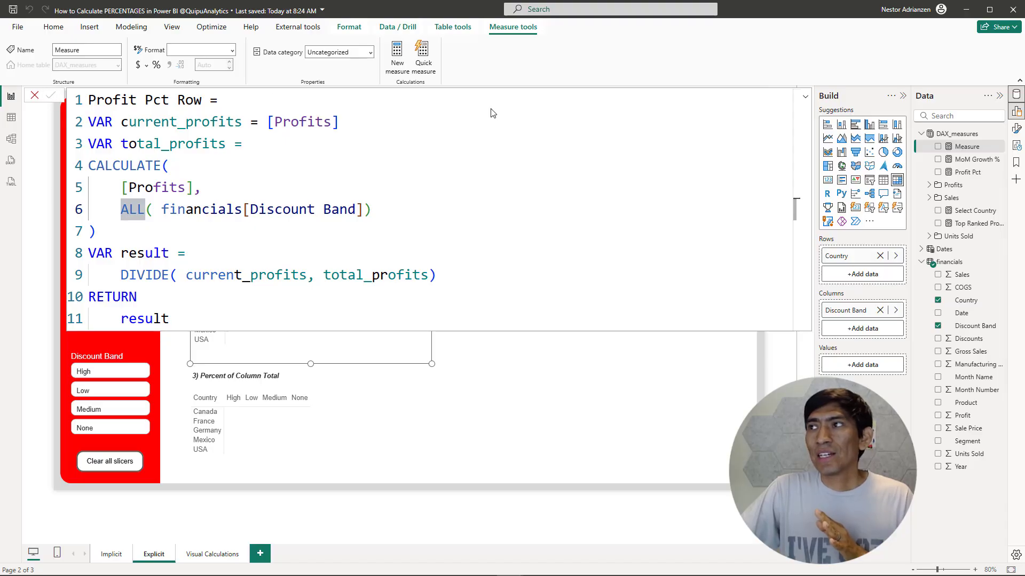
Add Profit Pct Row to the Percent of Row Total matrix on the Explicit page and format the measure as a percentage.
click(805, 96)
click(806, 97)
drag(347, 324, 345, 327)
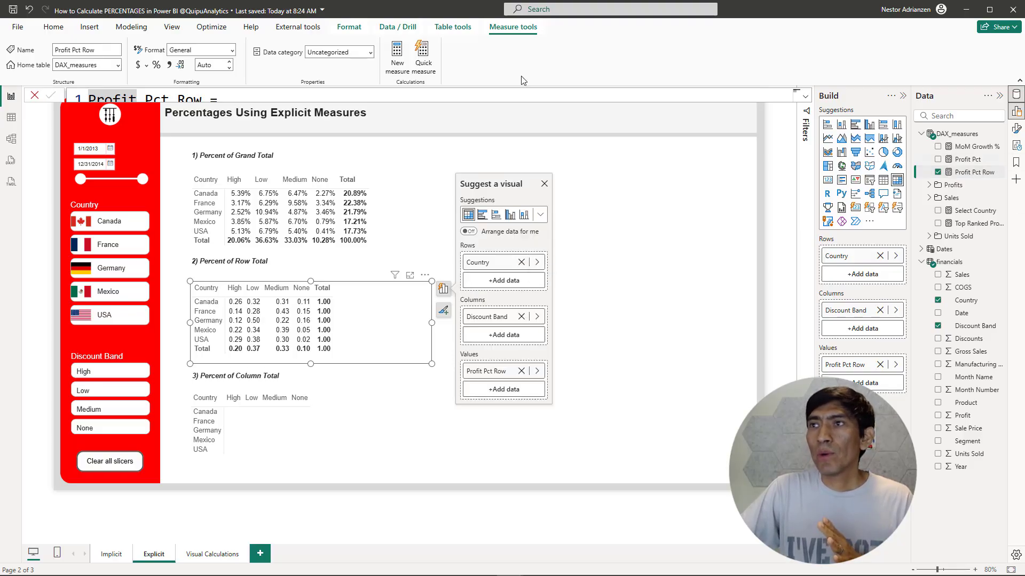
click(158, 67)
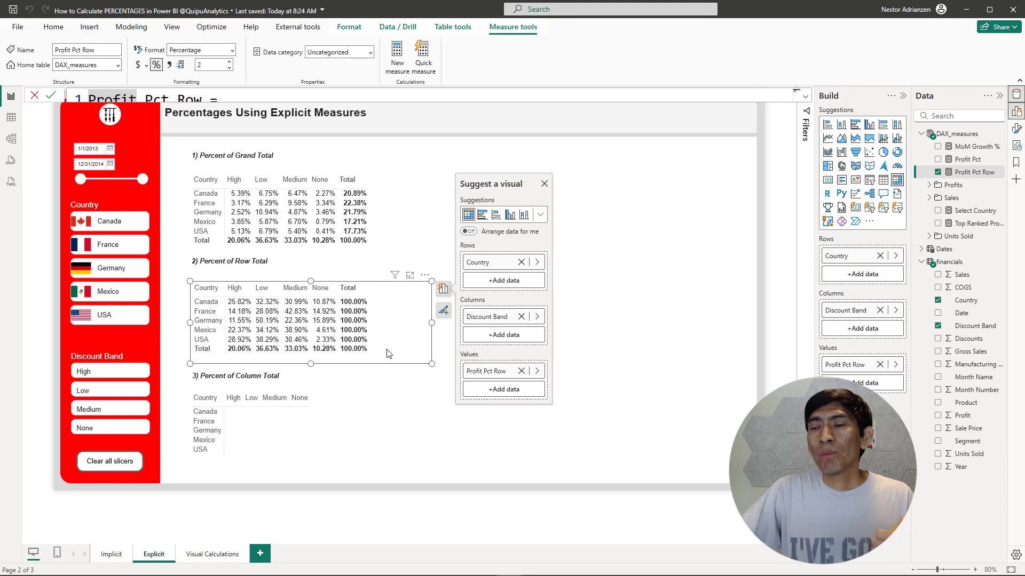
Create a DAX_measures measure Profit Pct Column that divides [Profits] by [Profits] calculated with ALL(financials[Country]), using variables current_profits, total_profits and result.
click(378, 420)
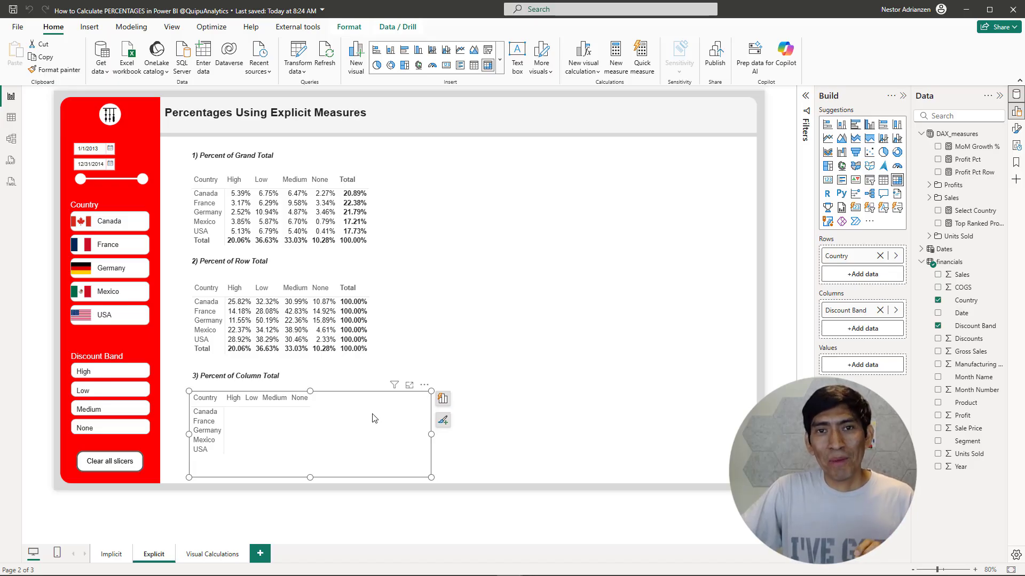
right_click(957, 134)
key(Escape)
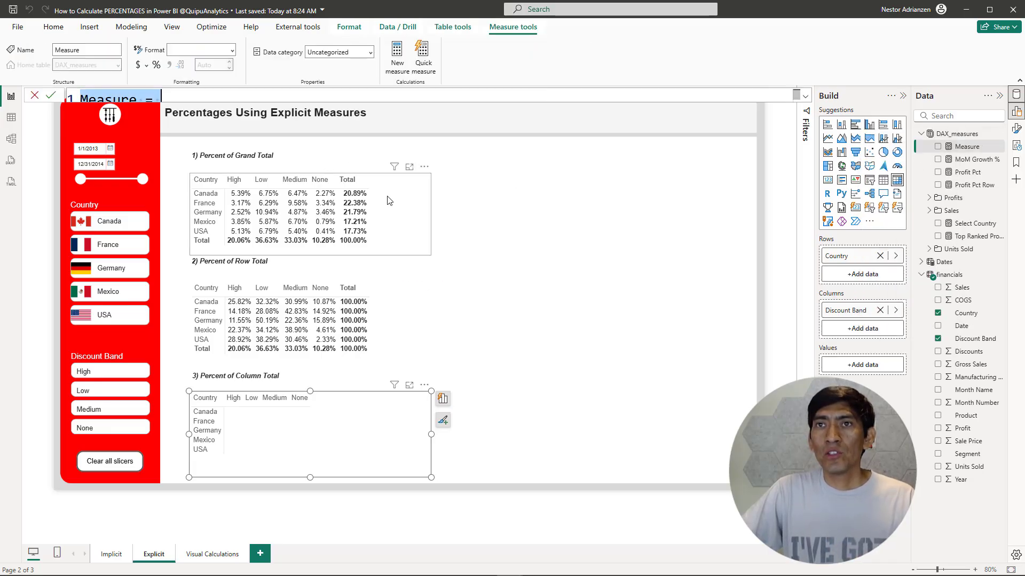
text(Profit Pct Column = VAR current_profits = [Profits] VAR total_profits = CALCULATE(     [Profits],     ALL( financials[Country]) ) VAR result =     DIVIDE( current_profits, total_profits) RETURN     result)
drag(121, 209, 145, 209)
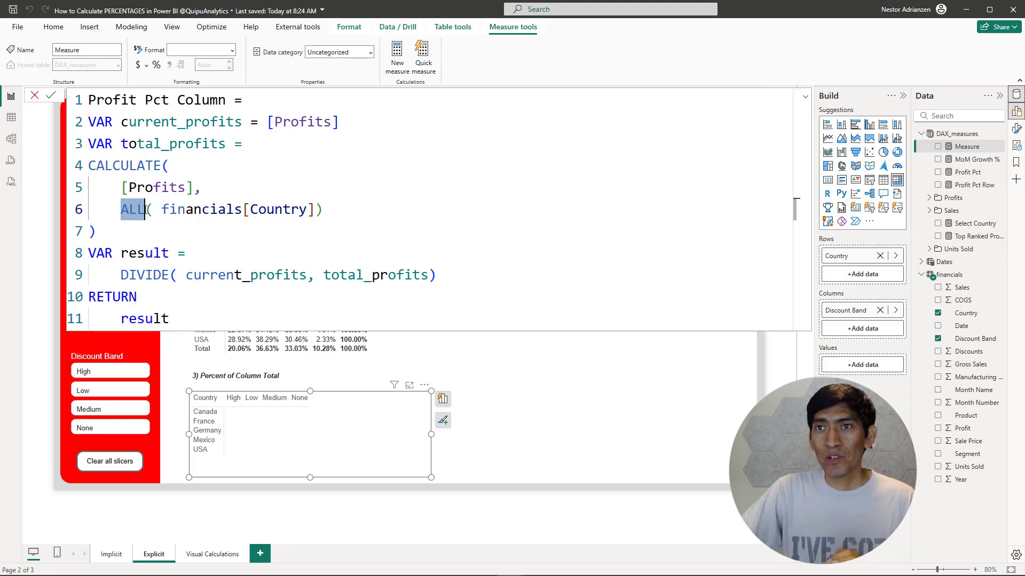
click(144, 209)
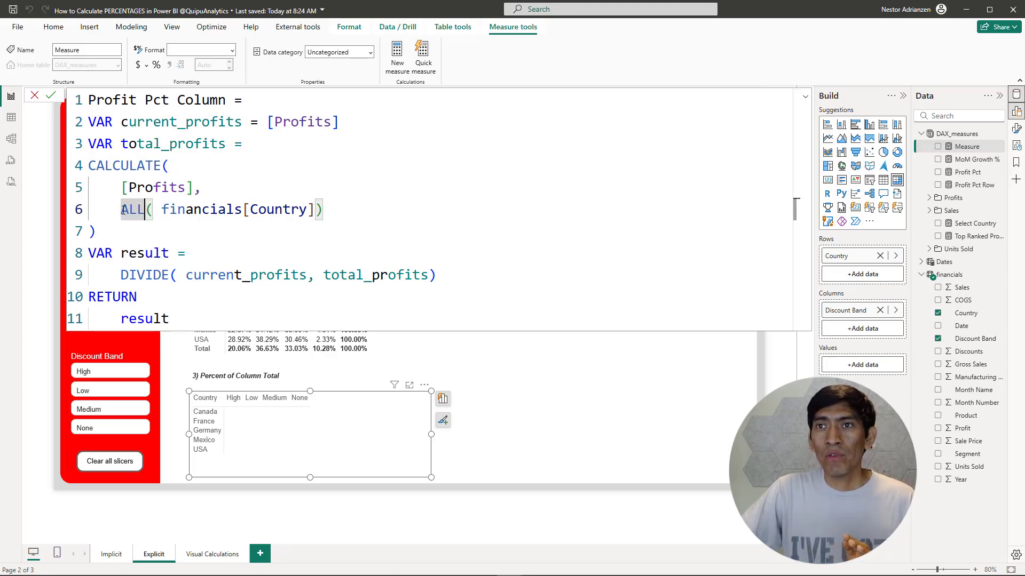
double_click(145, 210)
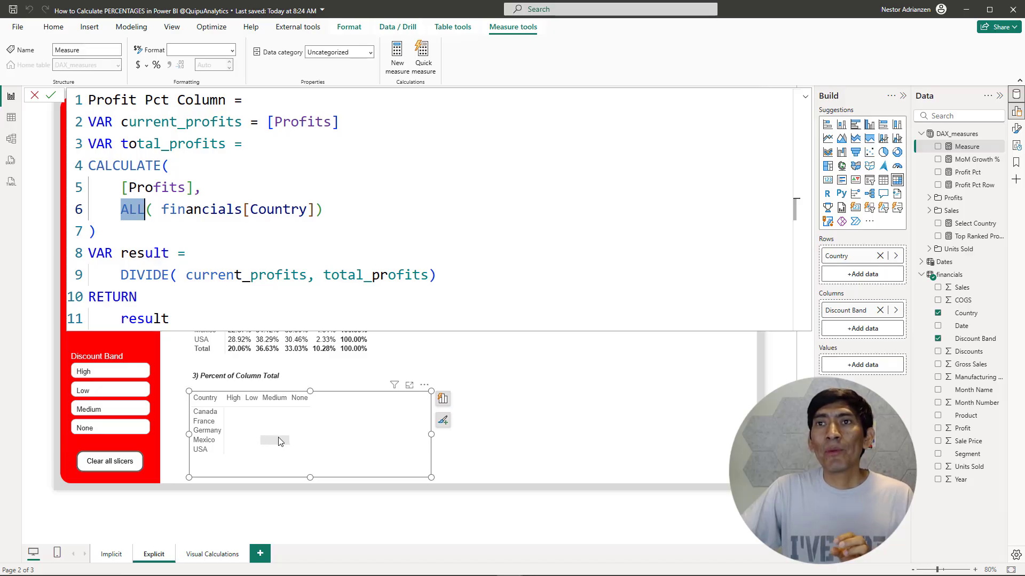
click(51, 96)
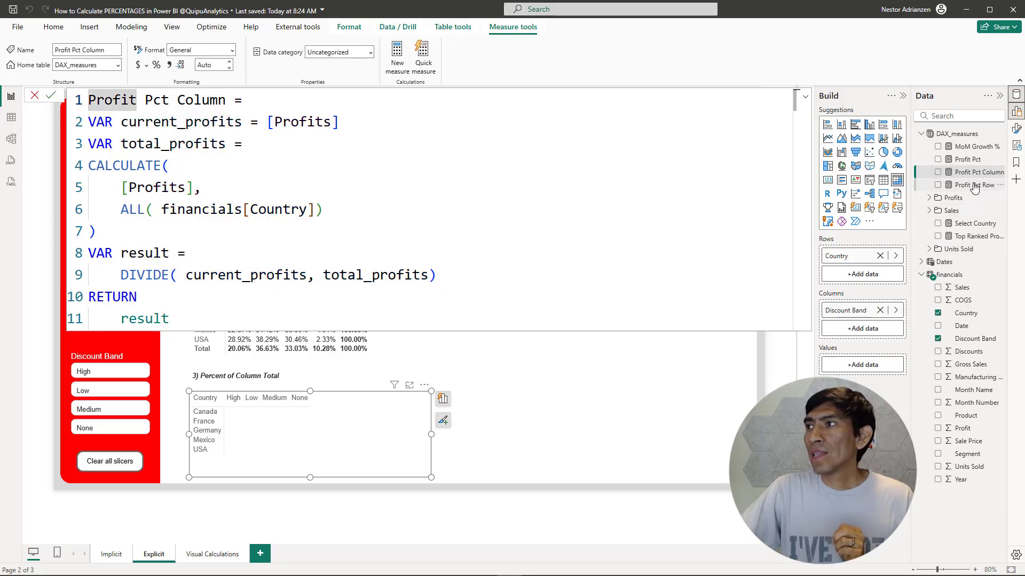
Add Profit Pct Column to the Percent of Column Total matrix on the Explicit page and format the measure as a percentage.
drag(974, 173, 326, 435)
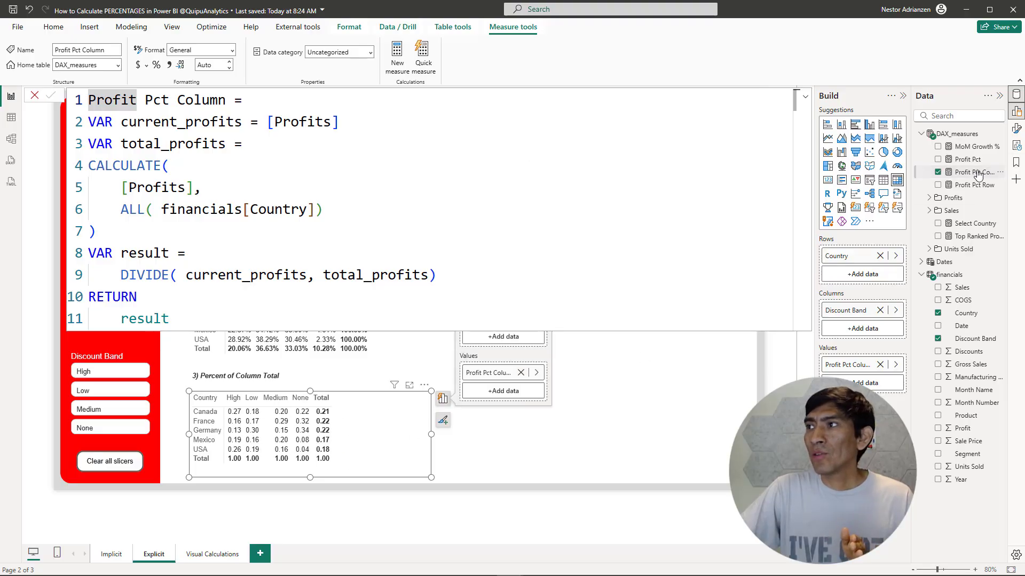
click(158, 65)
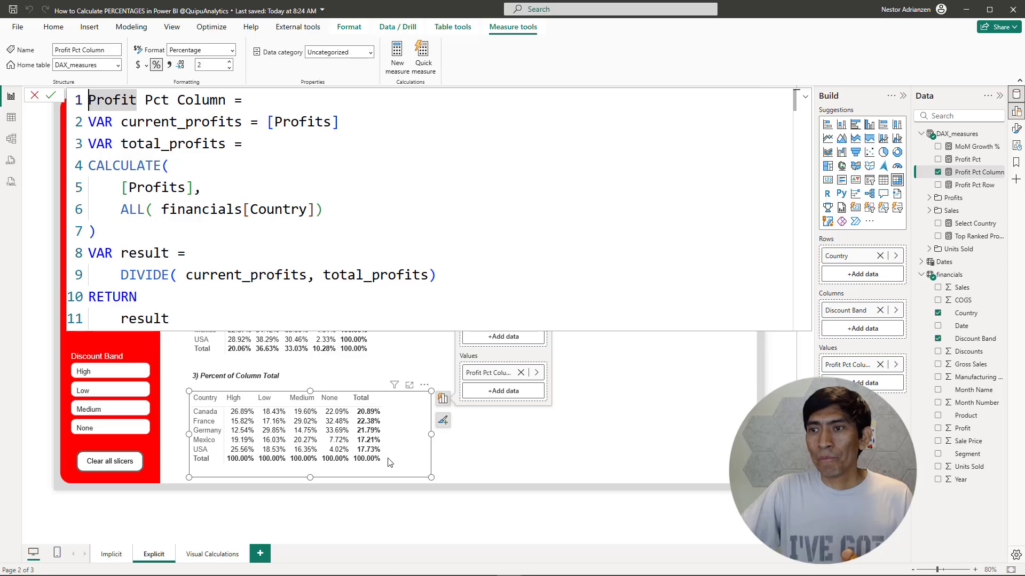
click(641, 427)
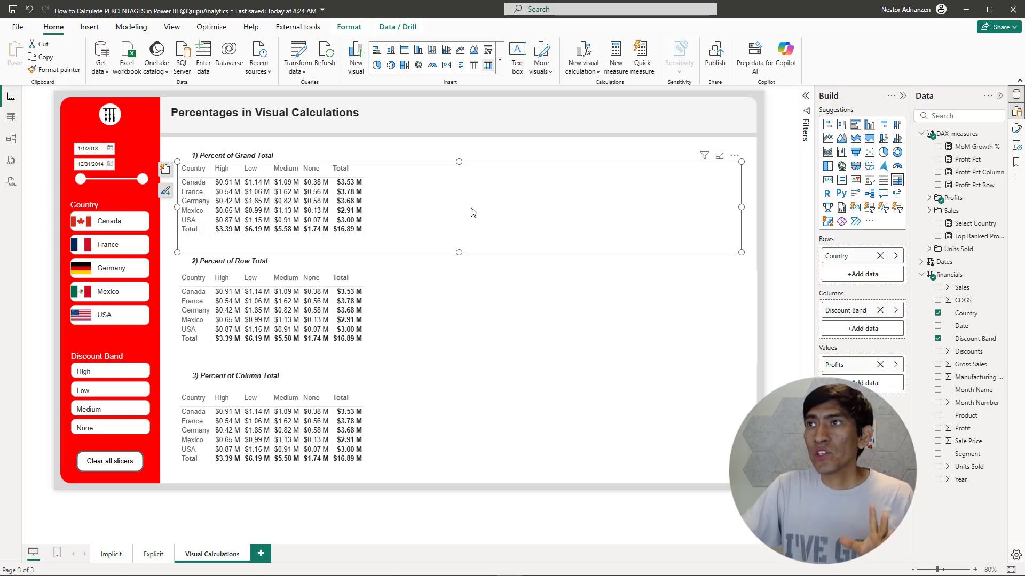
Add a Percent of grand total visual calculation to the Visual Calculations page's Percent of Grand Total matrix, using [Profits] for both fields and axis ROWS COLUMNS.
click(583, 56)
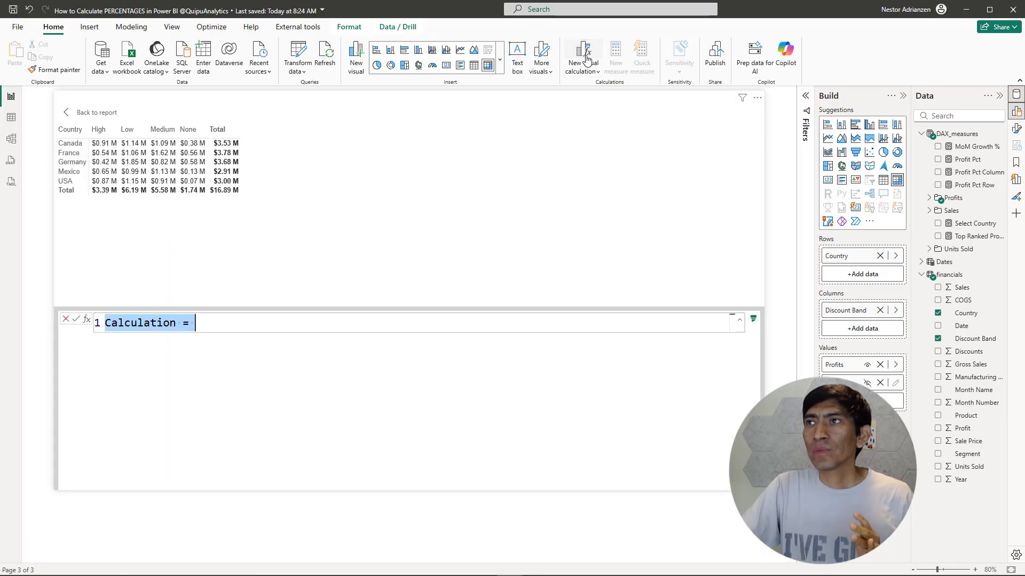
click(86, 320)
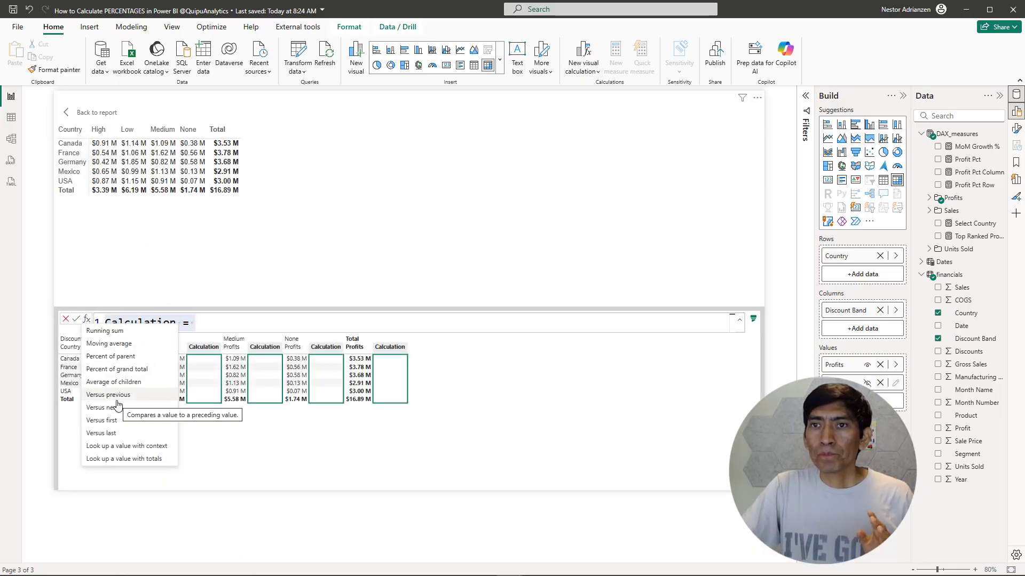
click(119, 370)
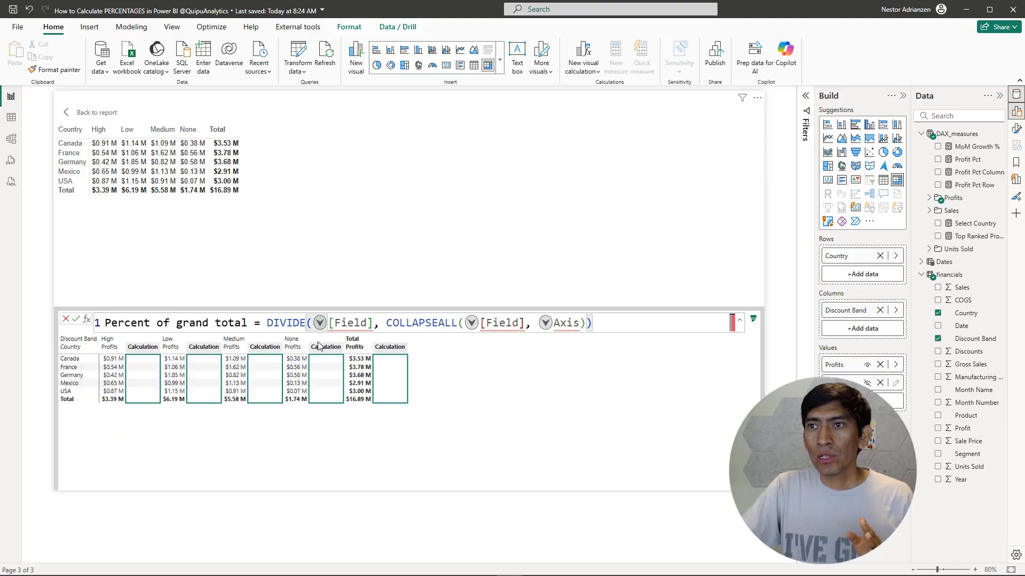
click(320, 323)
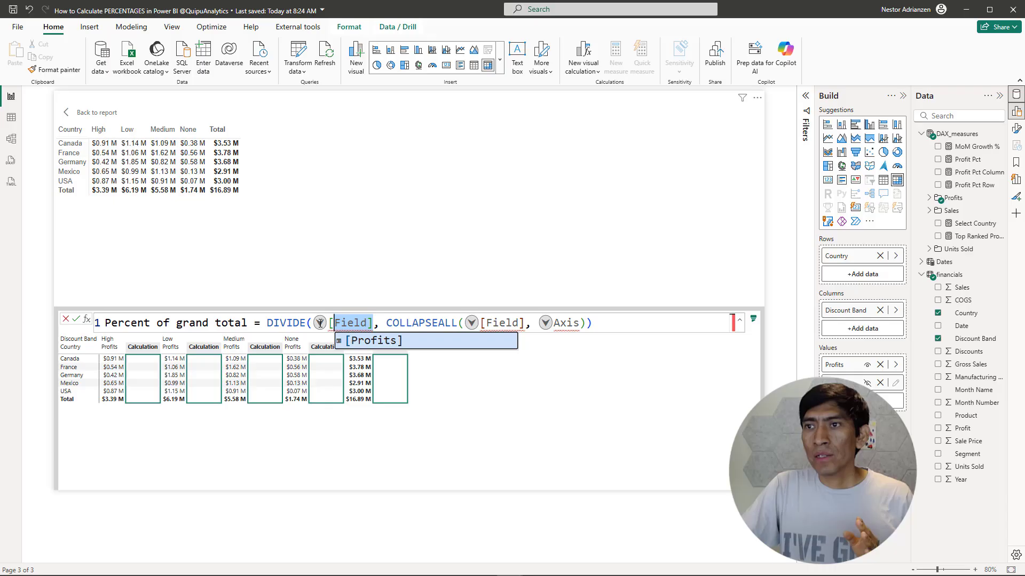
click(379, 342)
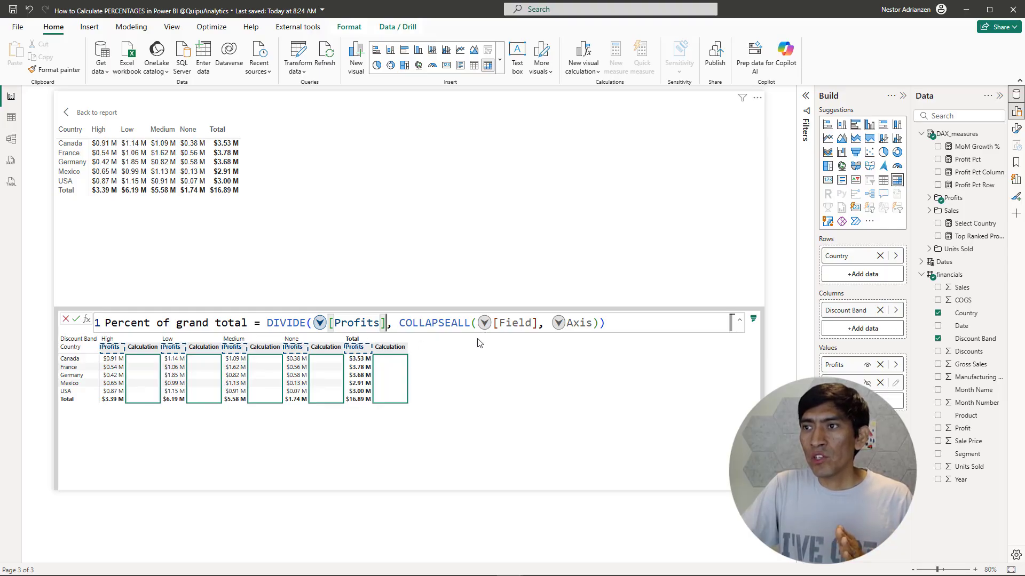
click(485, 324)
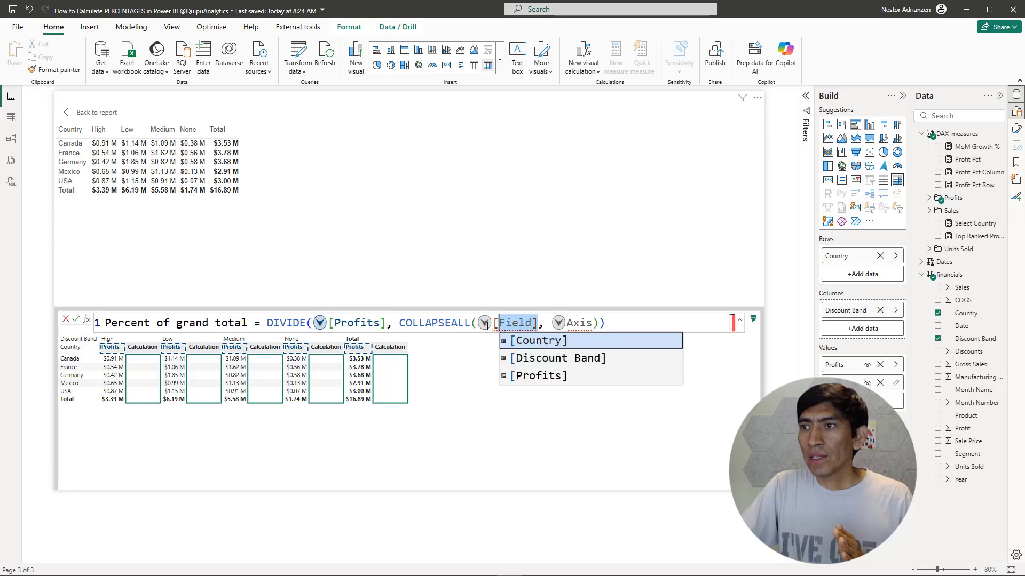
click(547, 377)
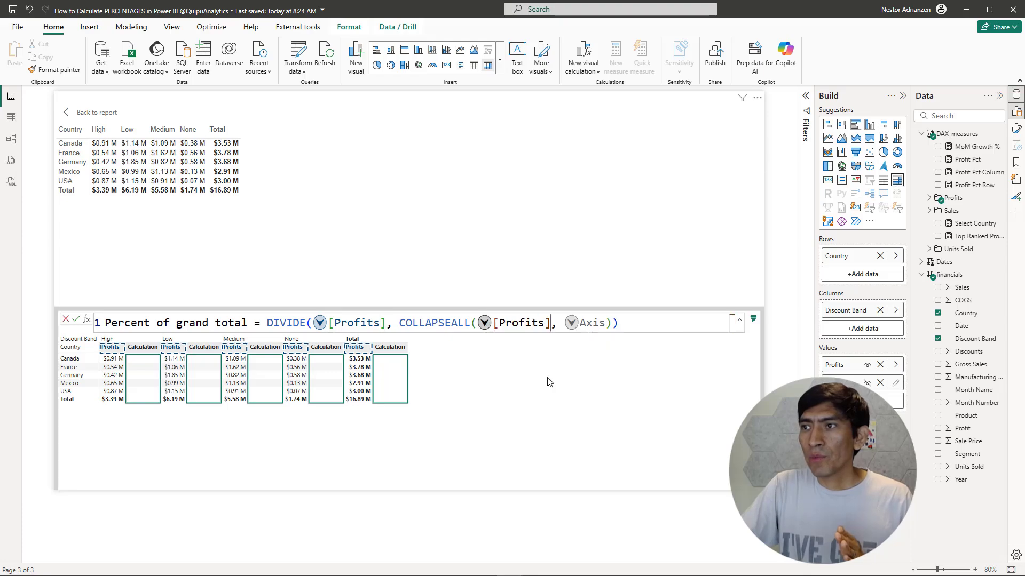
click(571, 323)
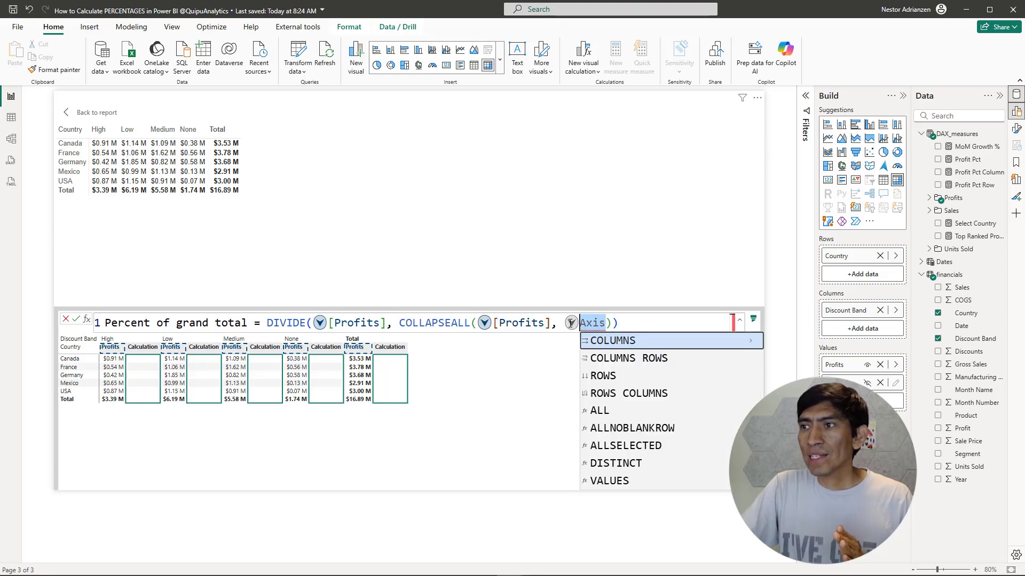
click(618, 401)
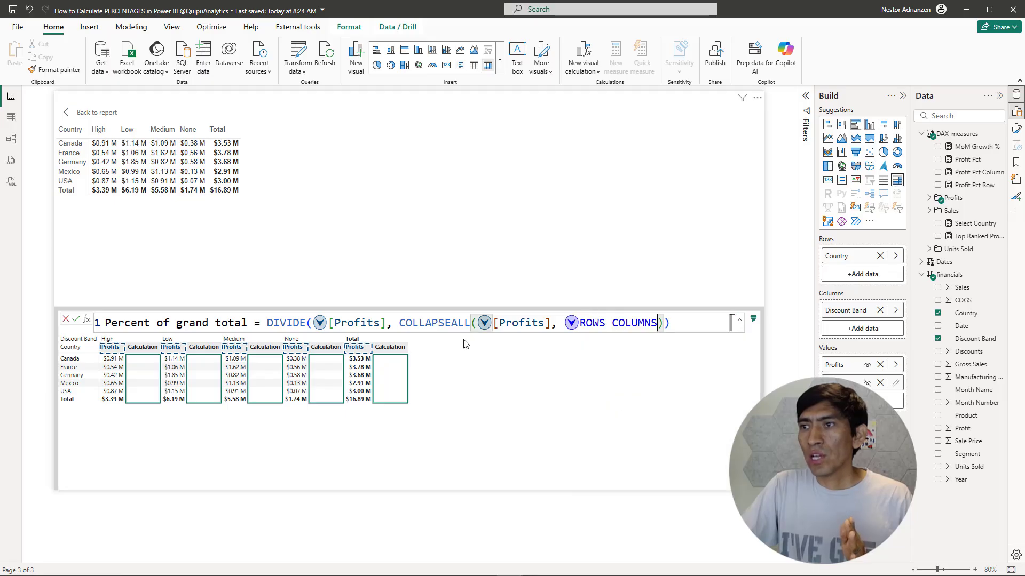
click(76, 320)
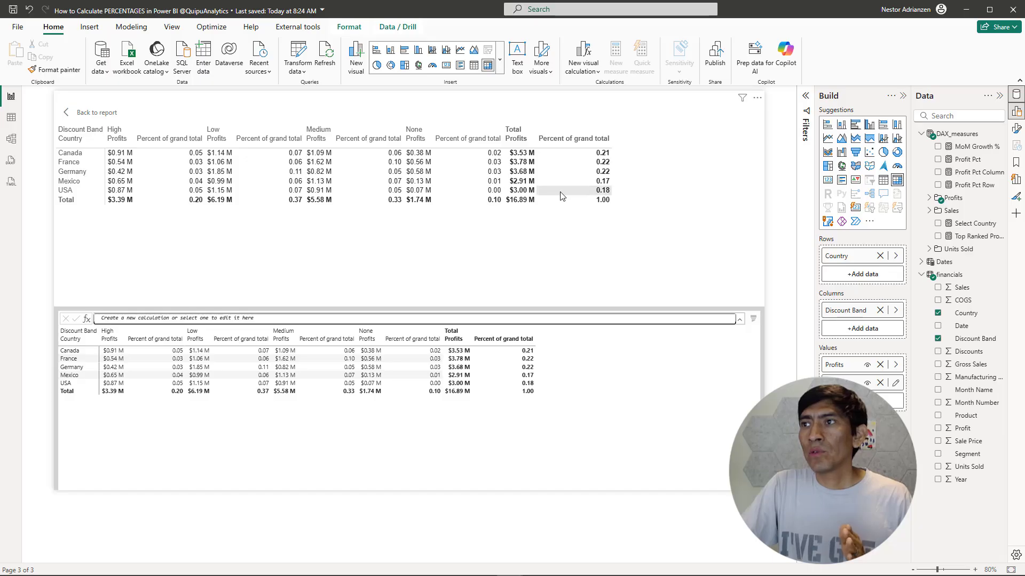
click(96, 112)
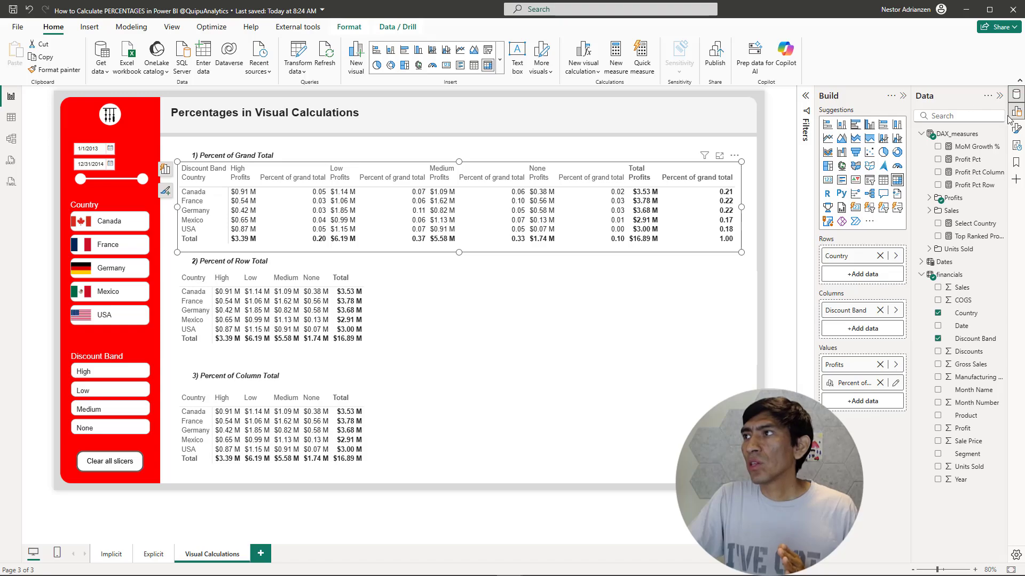
Set the data format of Percent of grand total to Percentage in the Percent of Grand Total matrix.
click(1016, 128)
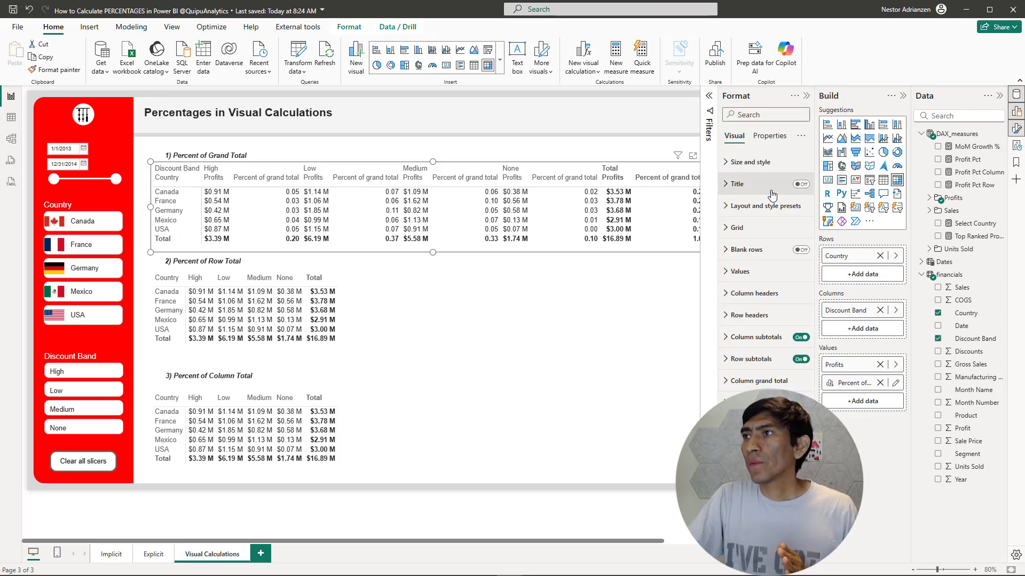
click(774, 138)
click(753, 163)
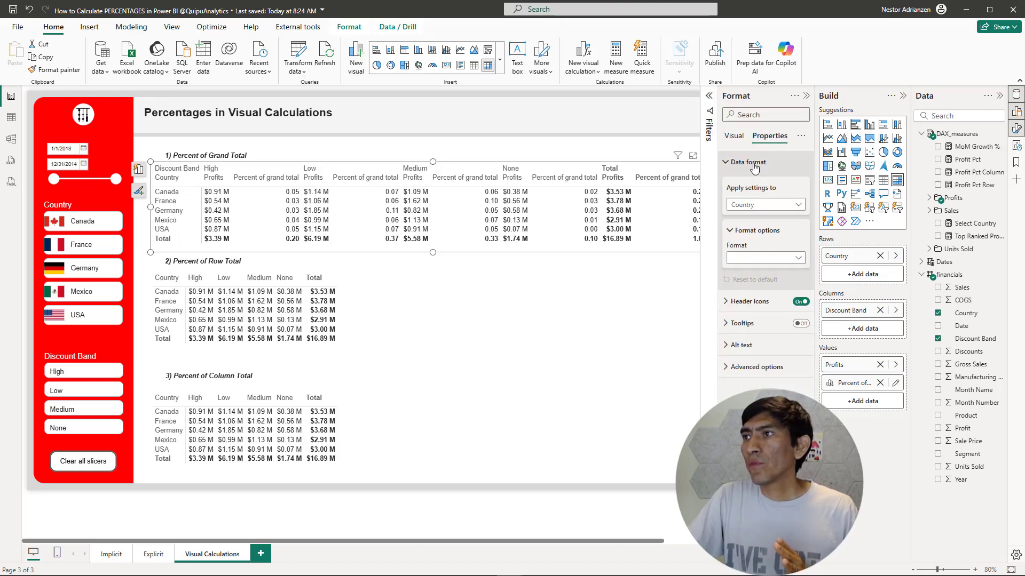
click(763, 205)
click(759, 258)
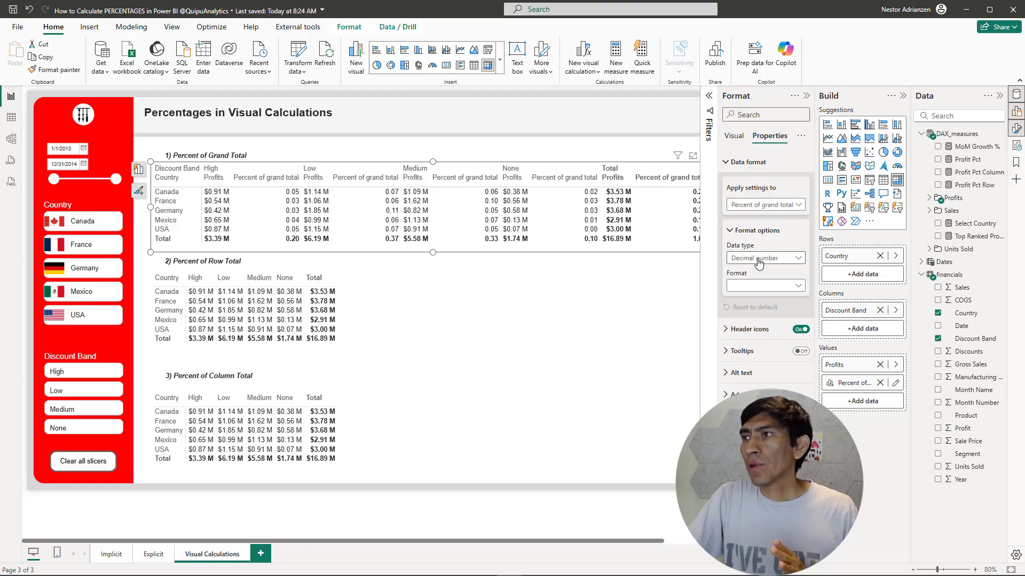
click(791, 285)
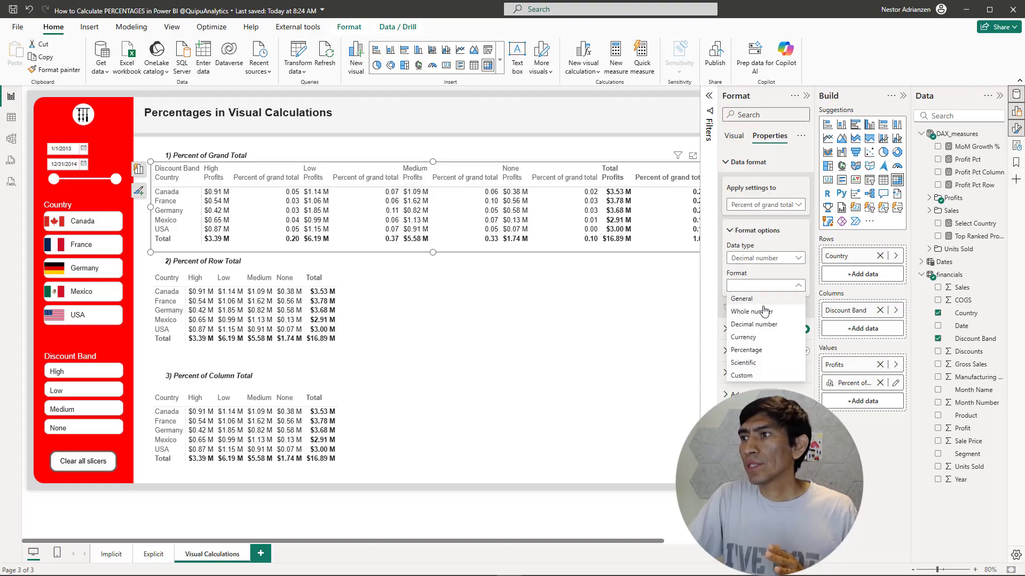
click(772, 354)
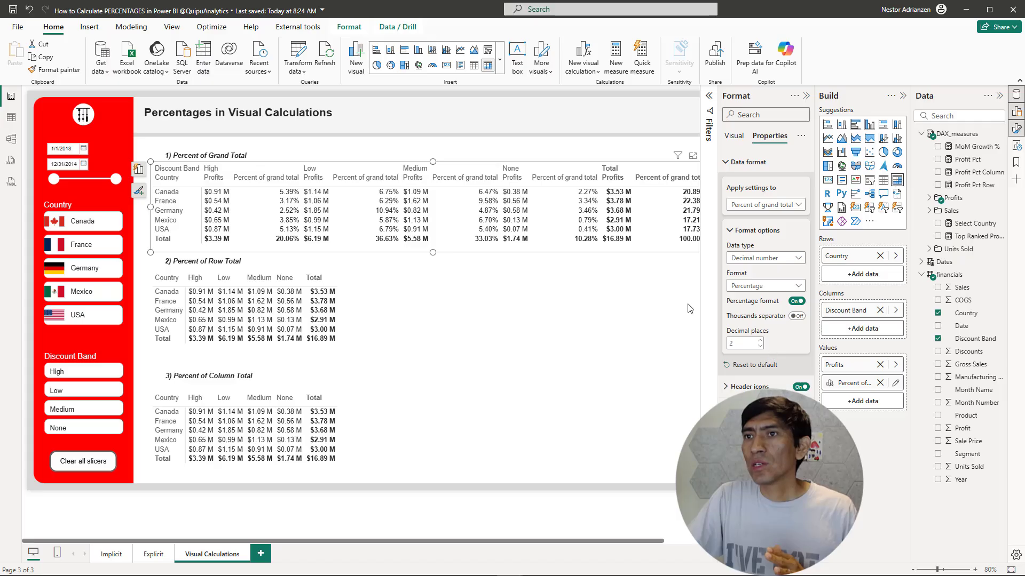
click(806, 95)
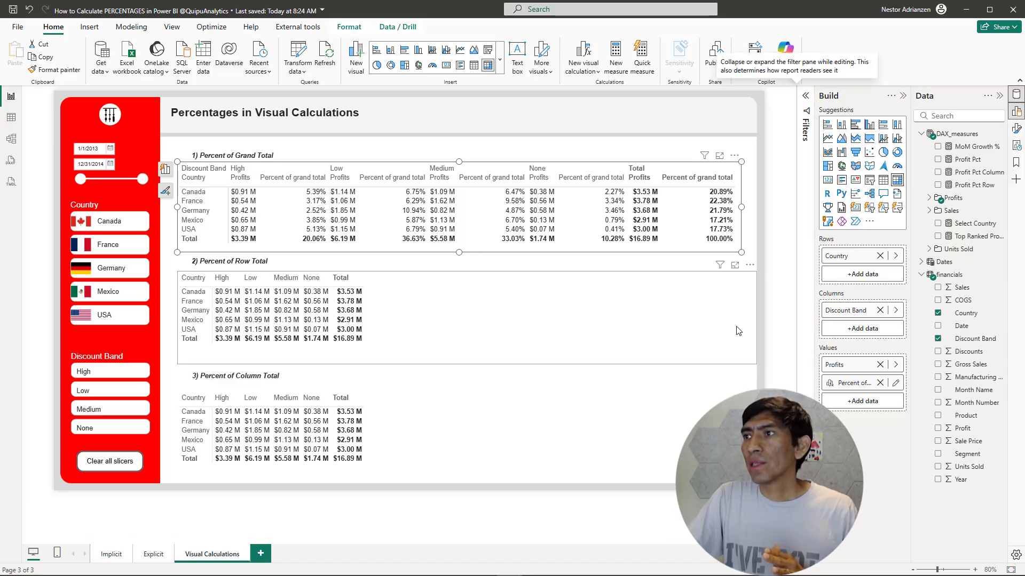
click(756, 249)
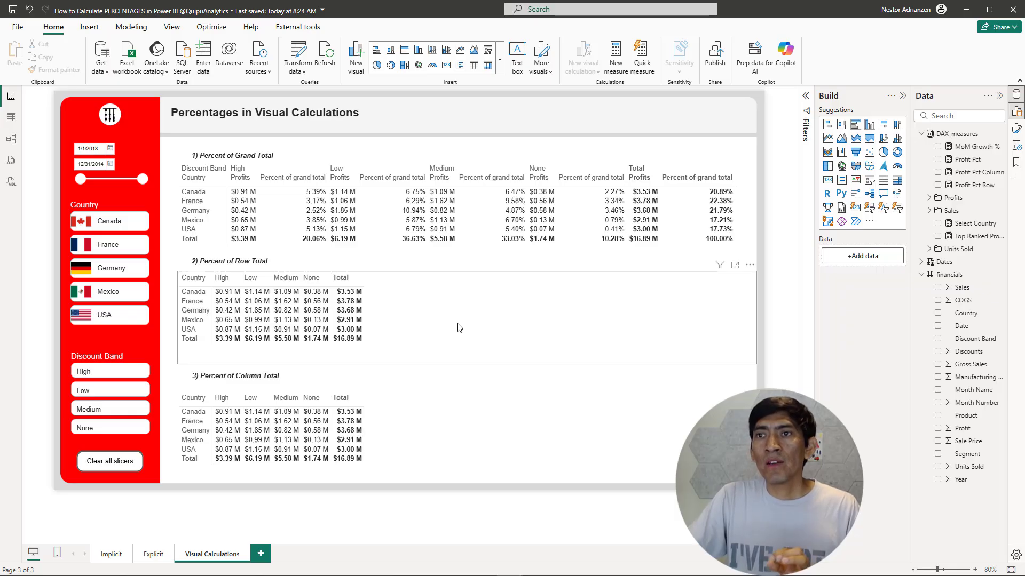
Add a Percent of parent visual calculation to the Percent of Row Total matrix, using [Profits] for both fields and COLUMNS as the axis.
click(497, 303)
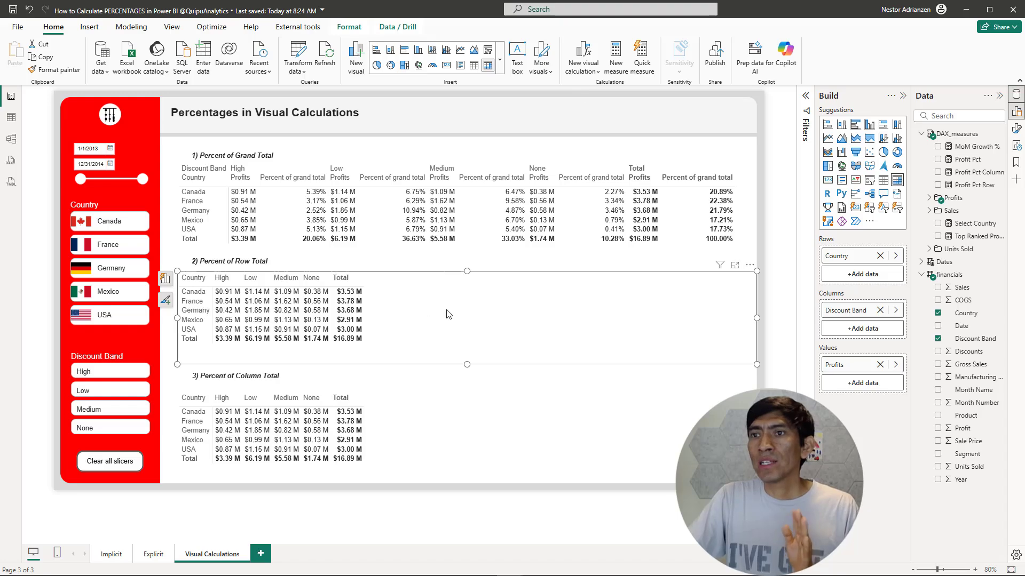
click(585, 52)
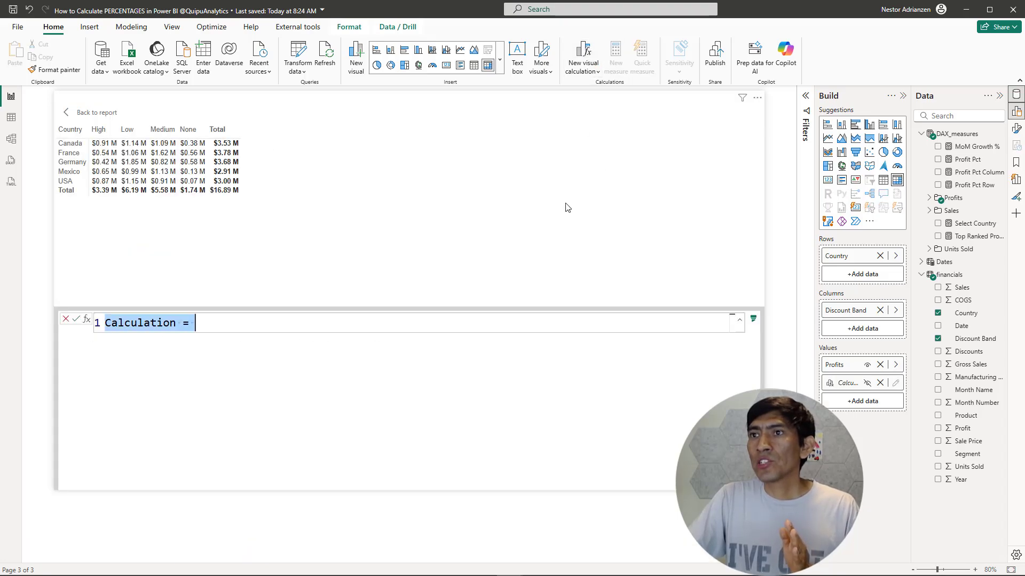
click(87, 319)
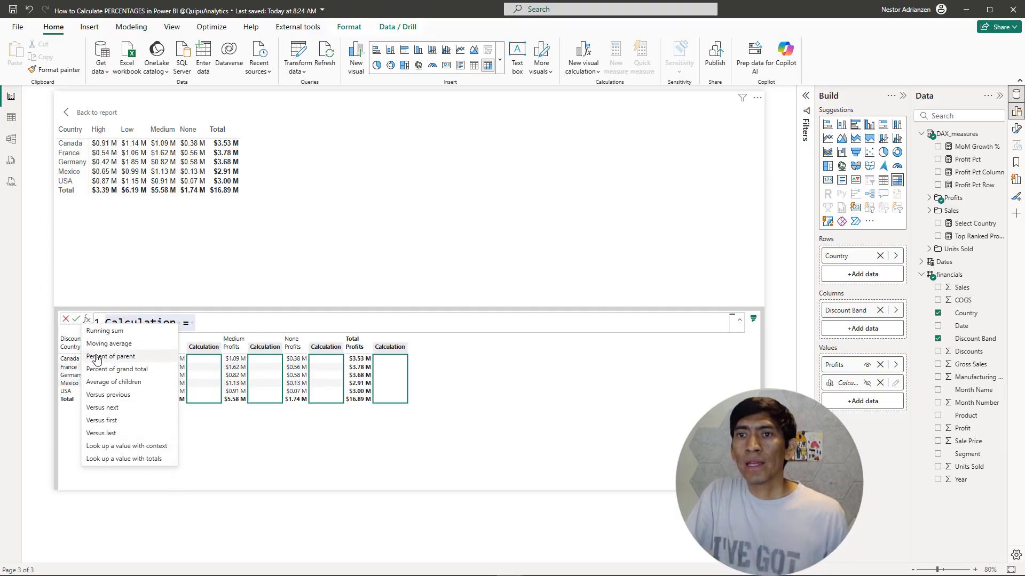
click(128, 362)
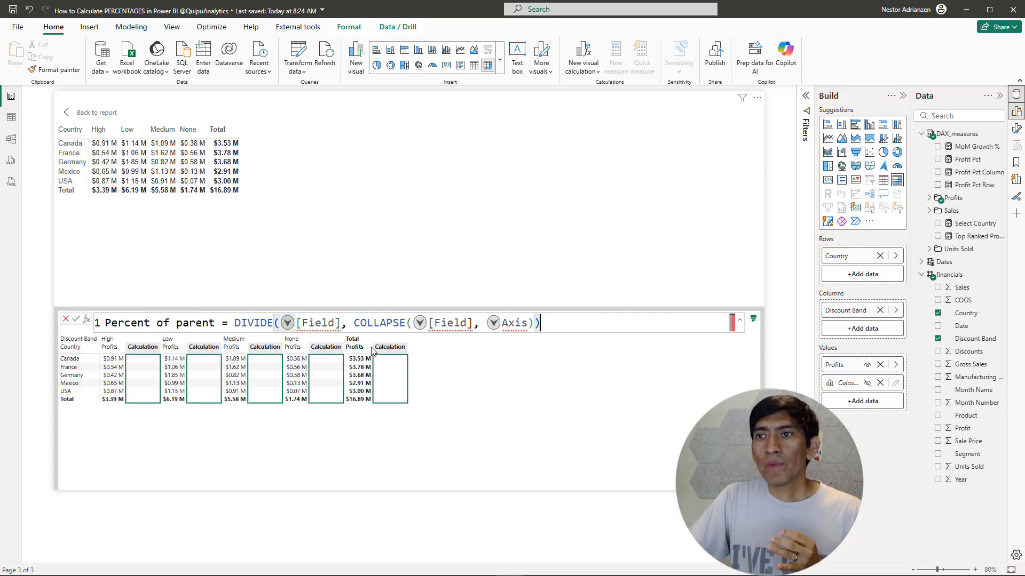
click(287, 324)
click(335, 342)
click(433, 323)
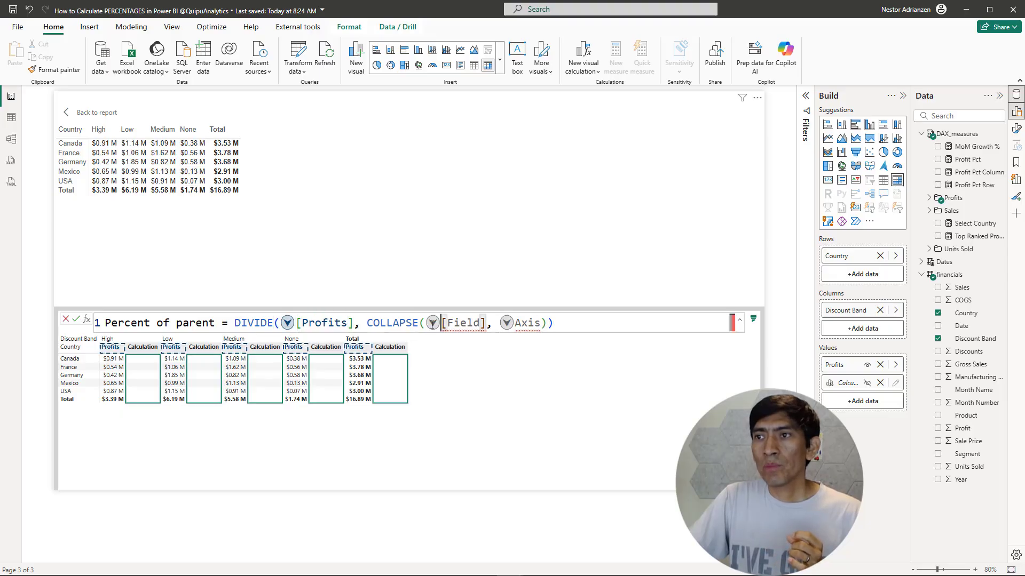
click(497, 377)
click(519, 323)
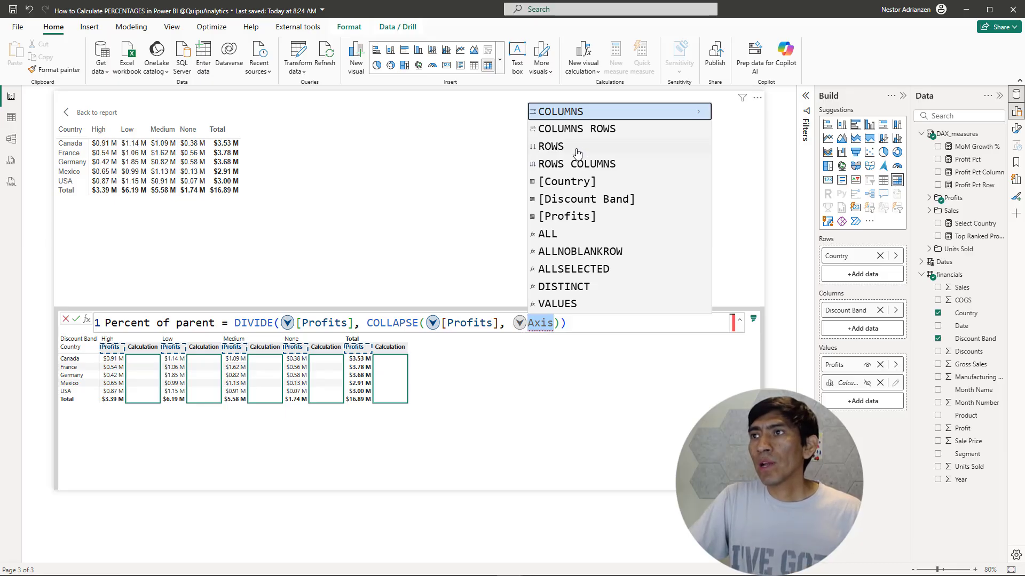
click(573, 114)
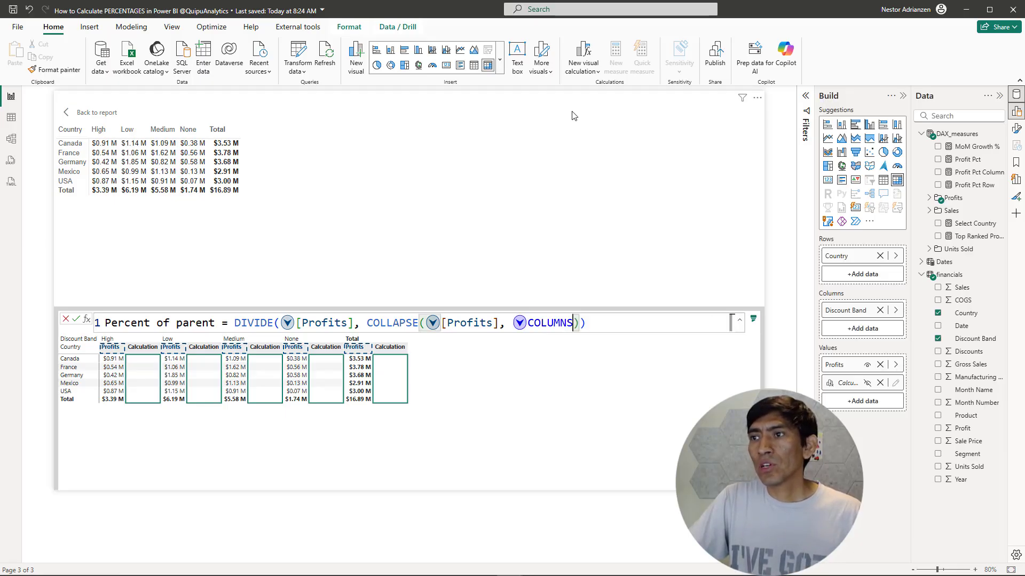
click(77, 320)
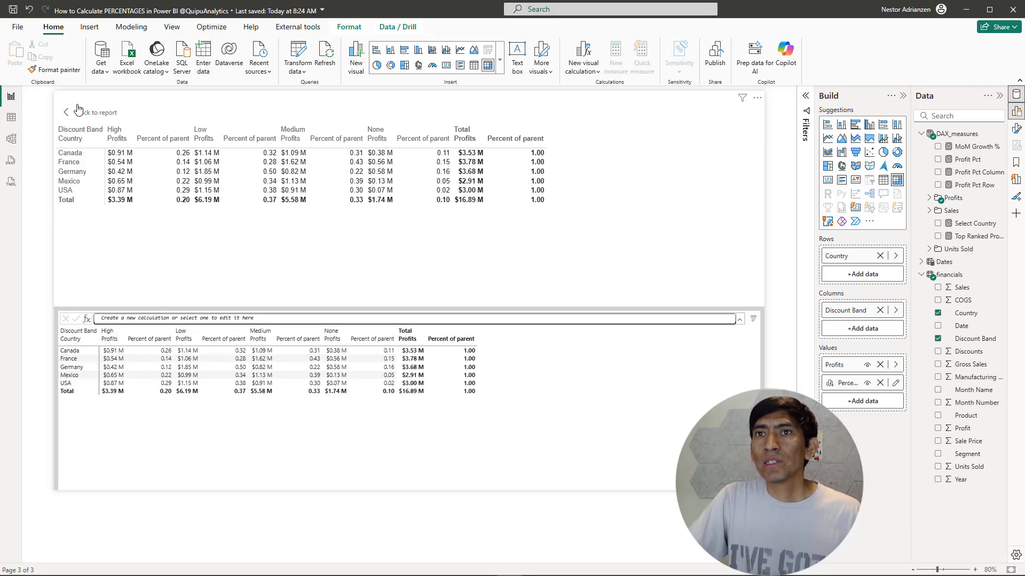
Return to the report and set the data format of Percent of parent to Percentage in the Percent of Row Total matrix.
click(96, 113)
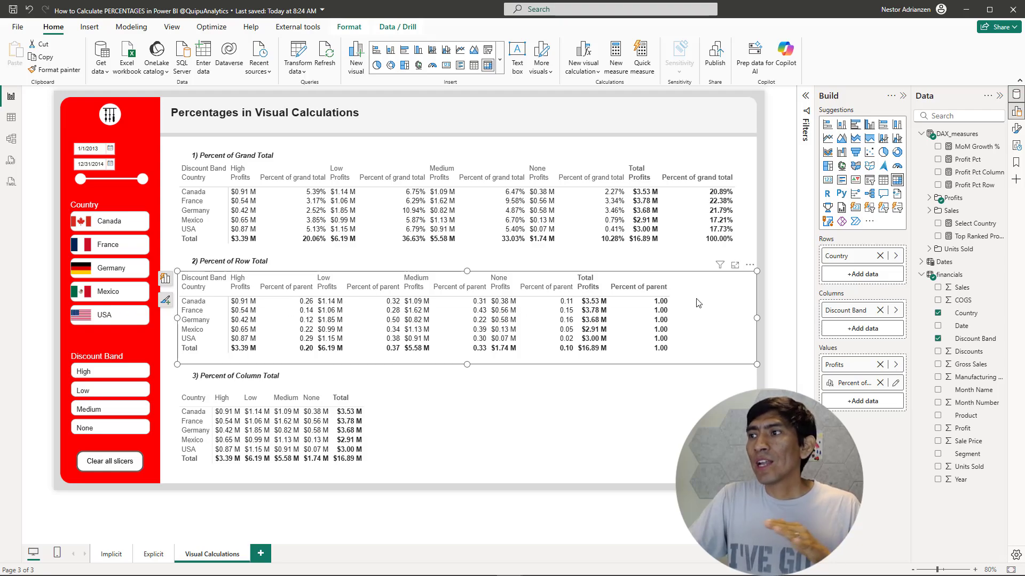
click(1016, 129)
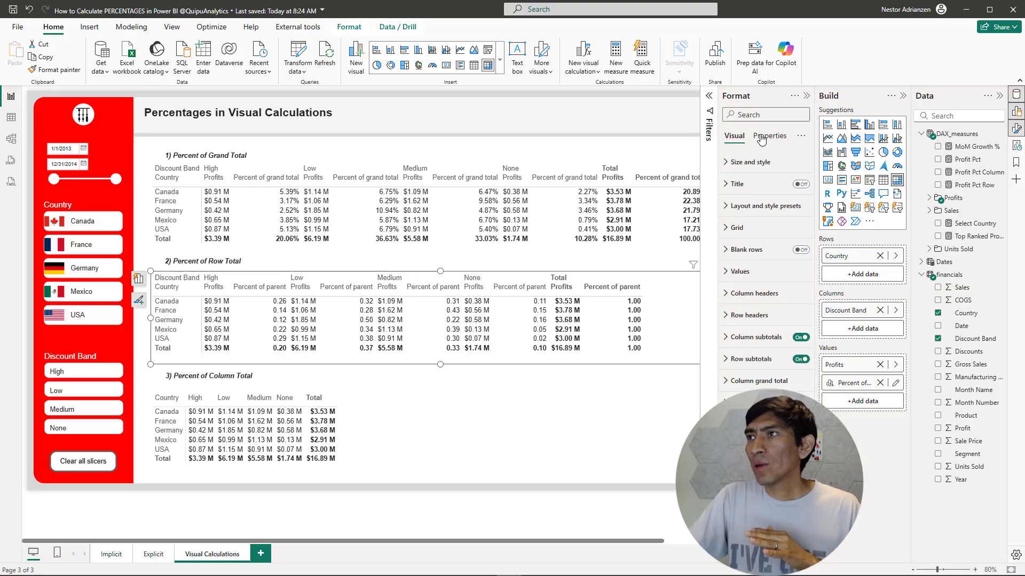
click(762, 138)
click(747, 162)
click(763, 205)
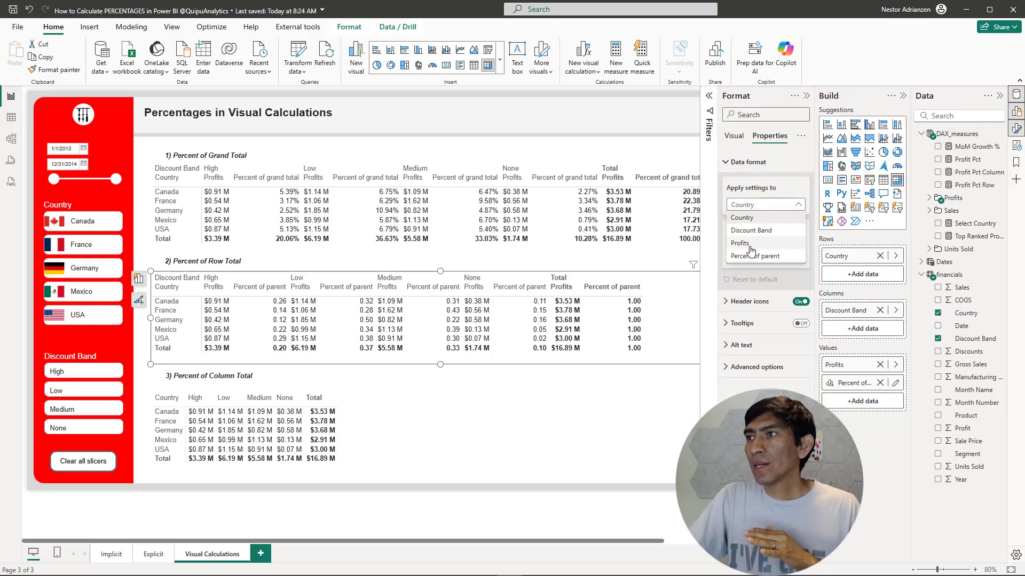
click(753, 257)
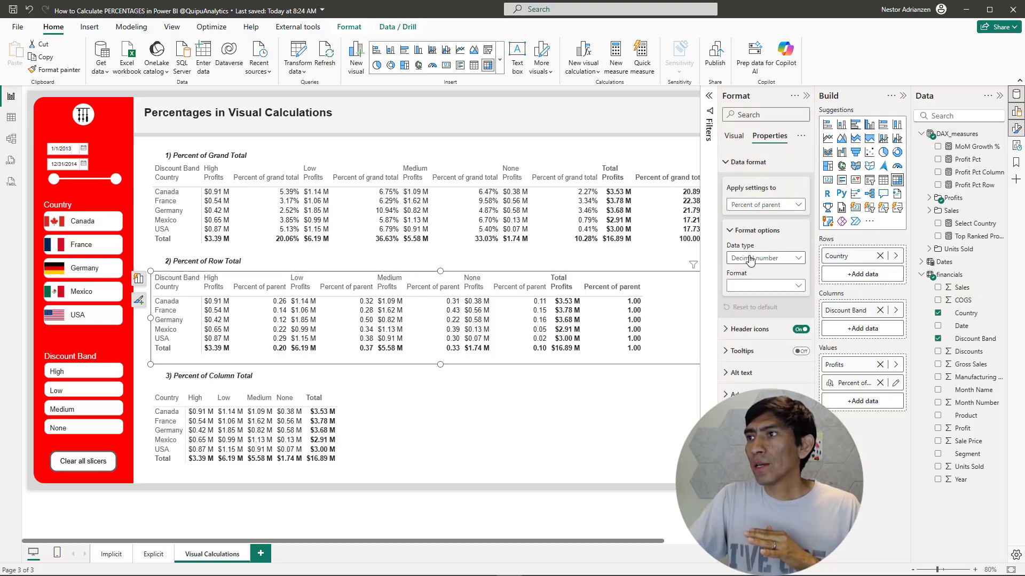
click(753, 287)
click(742, 355)
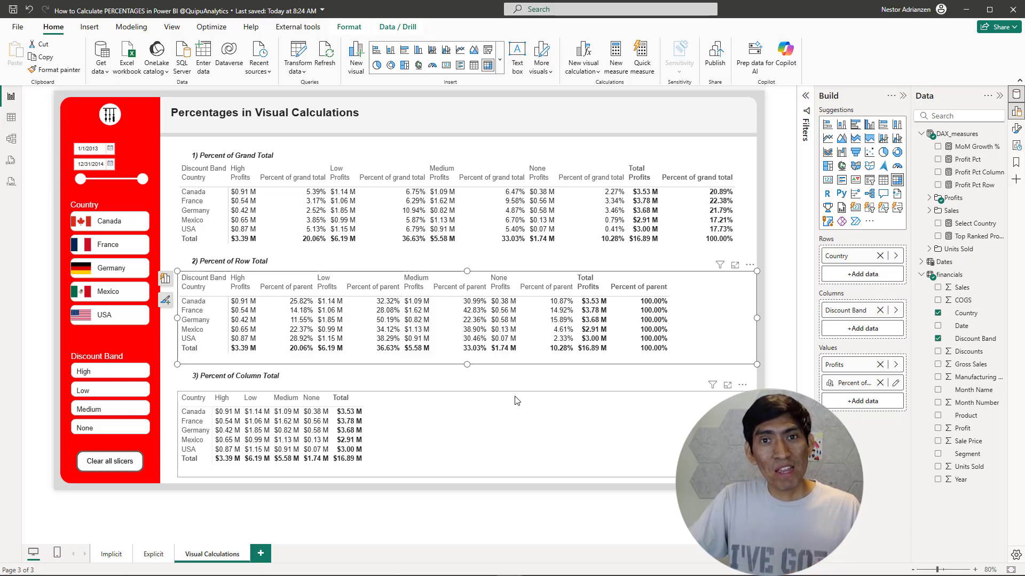
Add a Percent of parent visual calculation to the Percent of Column Total matrix, using [Profits] for both fields and ROWS as the axis.
click(461, 422)
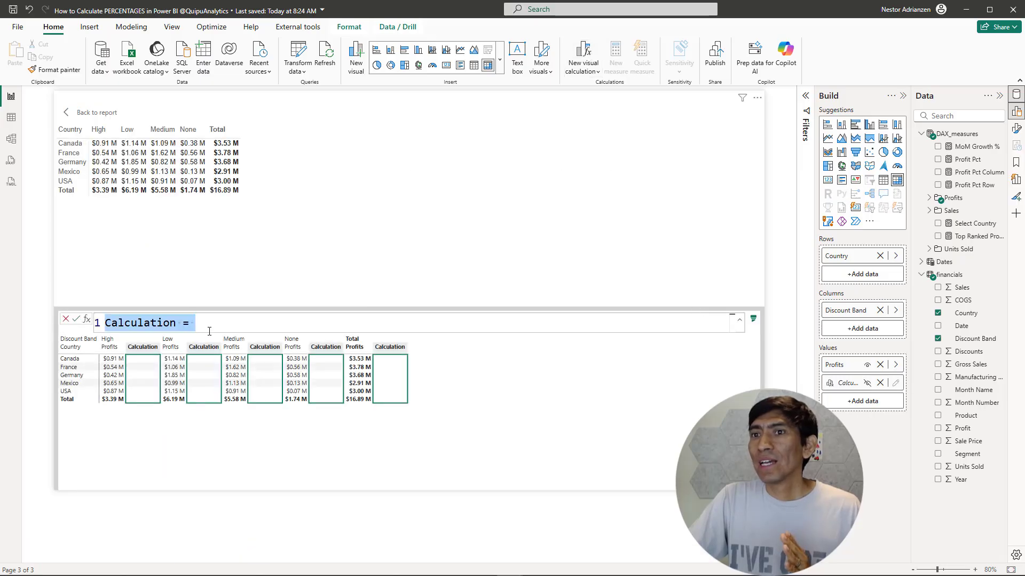
click(87, 319)
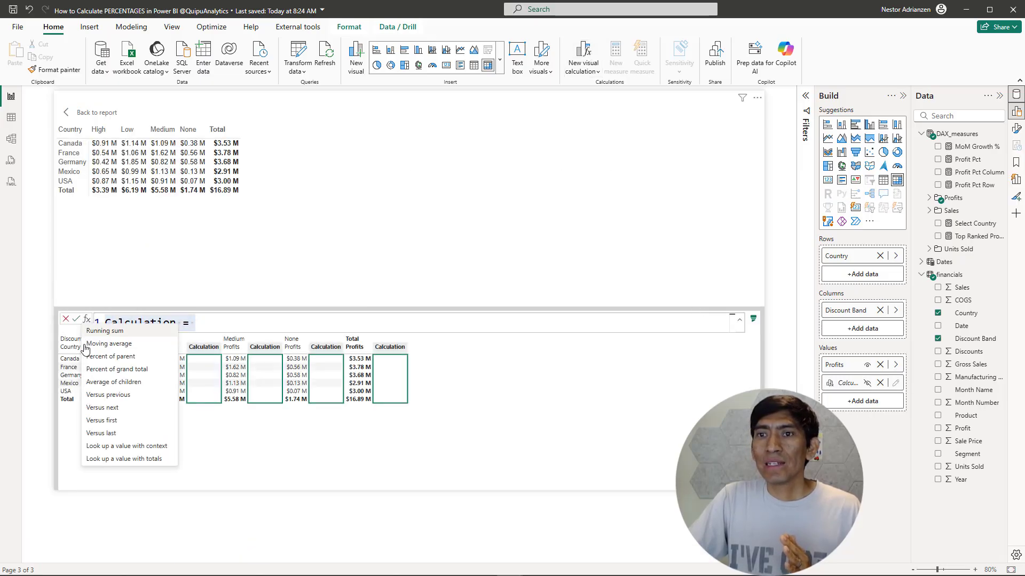
click(133, 357)
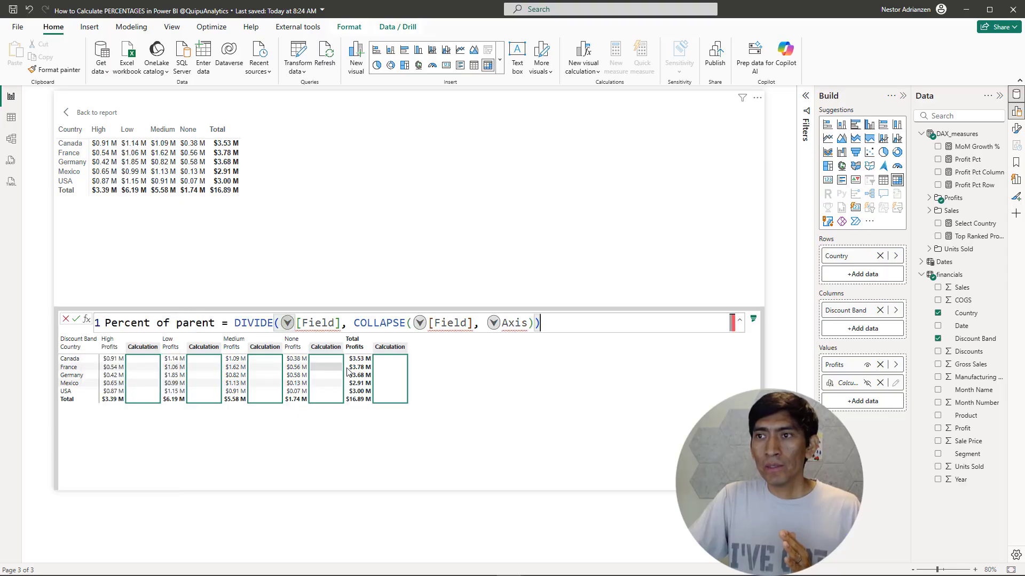
click(288, 324)
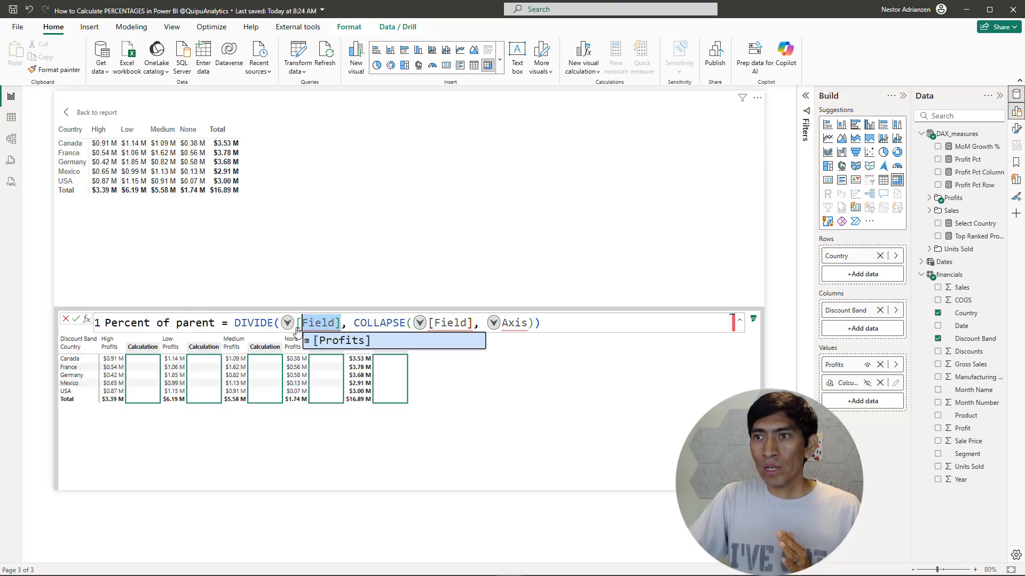
click(351, 343)
click(433, 323)
click(483, 375)
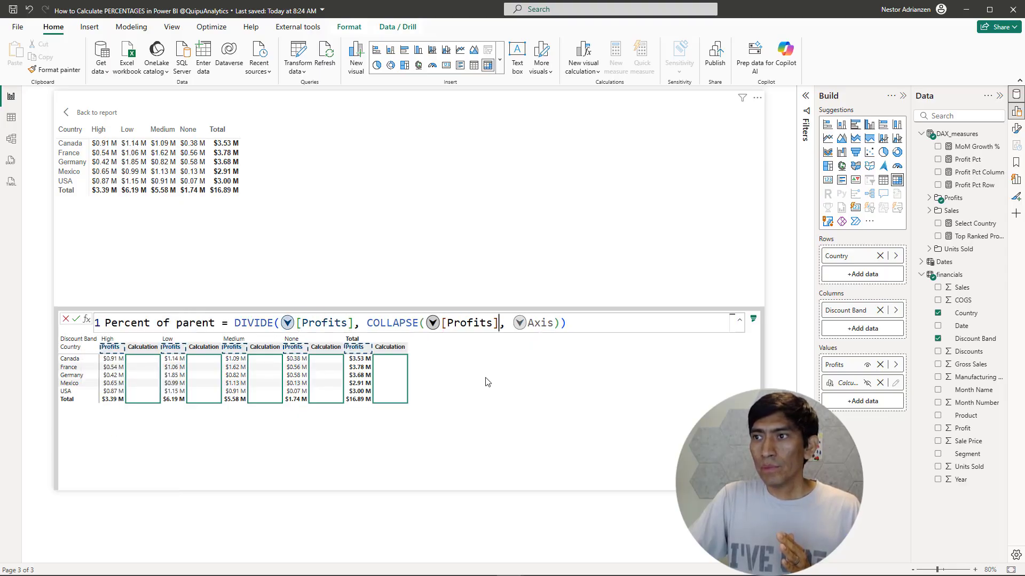
key(Tab)
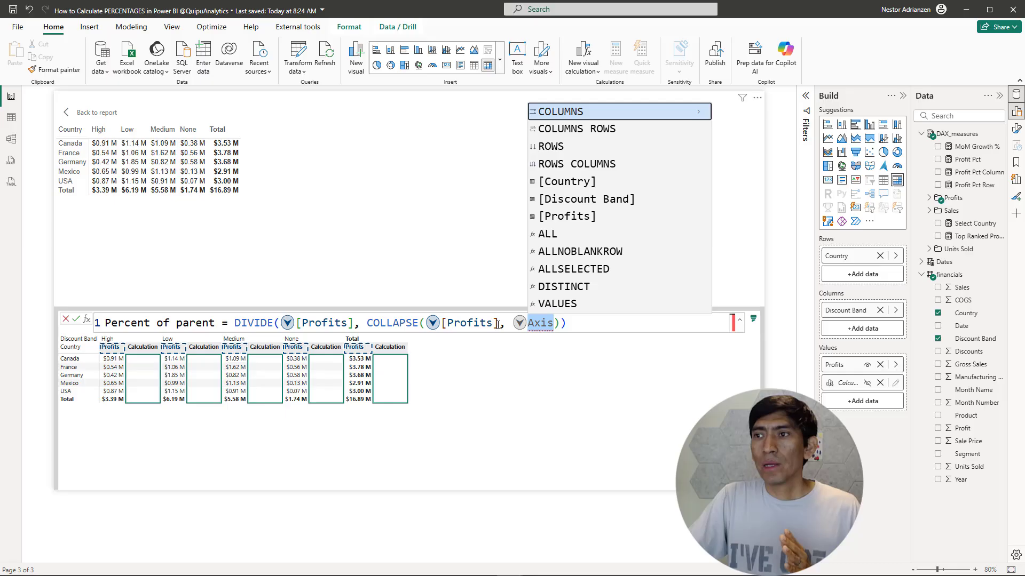
click(550, 147)
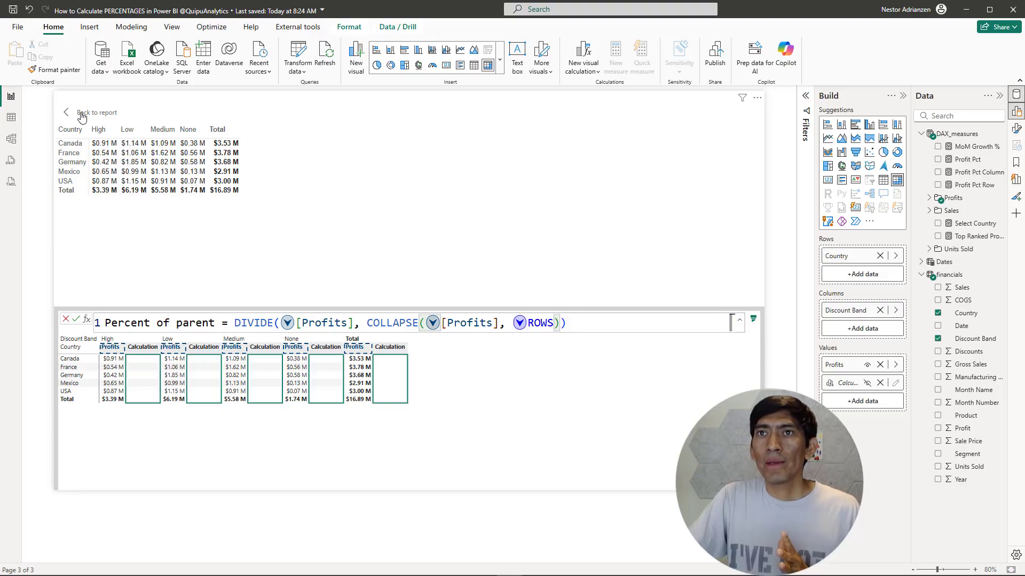
click(76, 320)
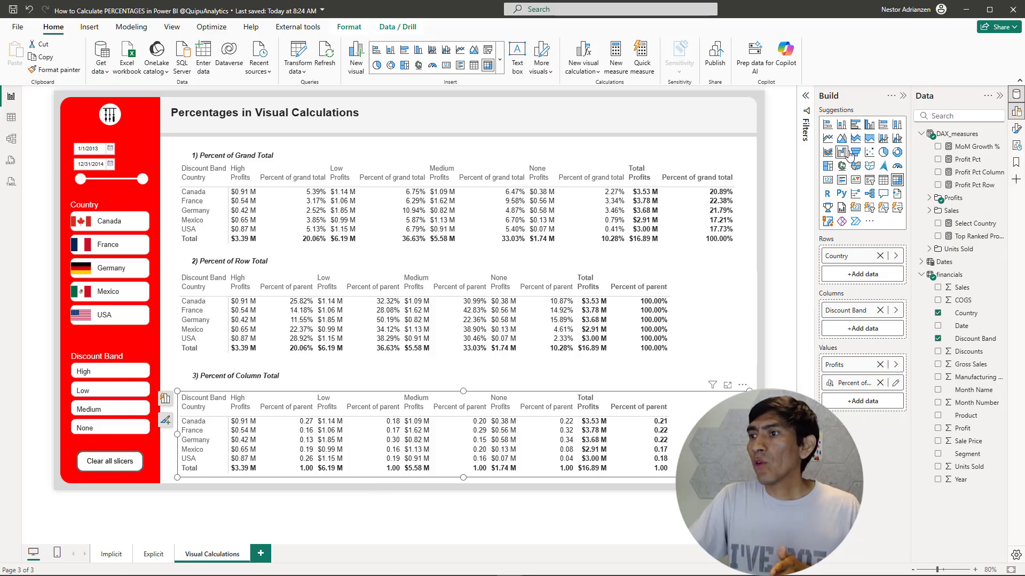
Set the data format of Percent of parent to Percentage in the Percent of Column Total matrix.
click(1016, 130)
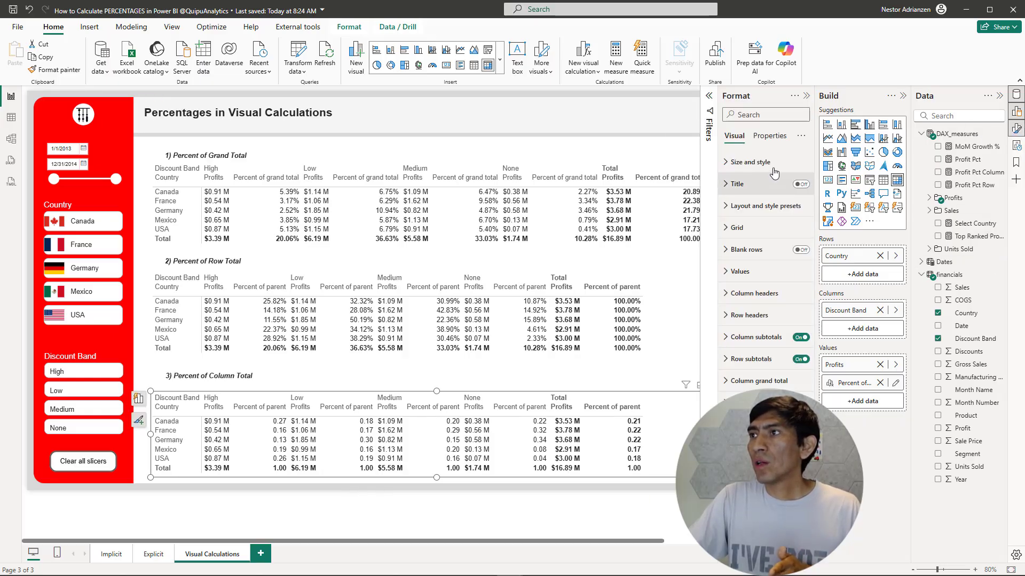
click(770, 136)
click(758, 162)
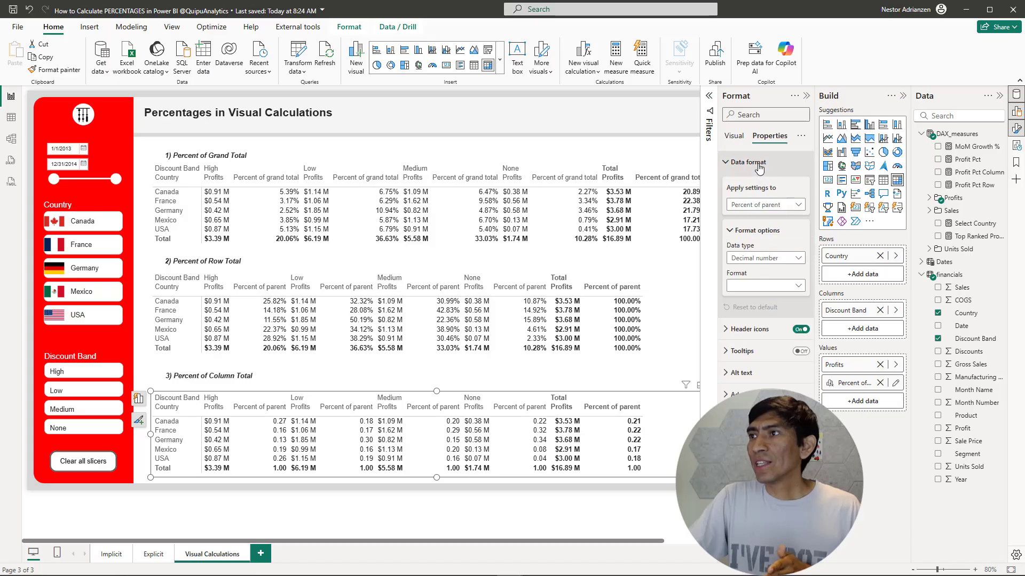
click(767, 206)
click(771, 256)
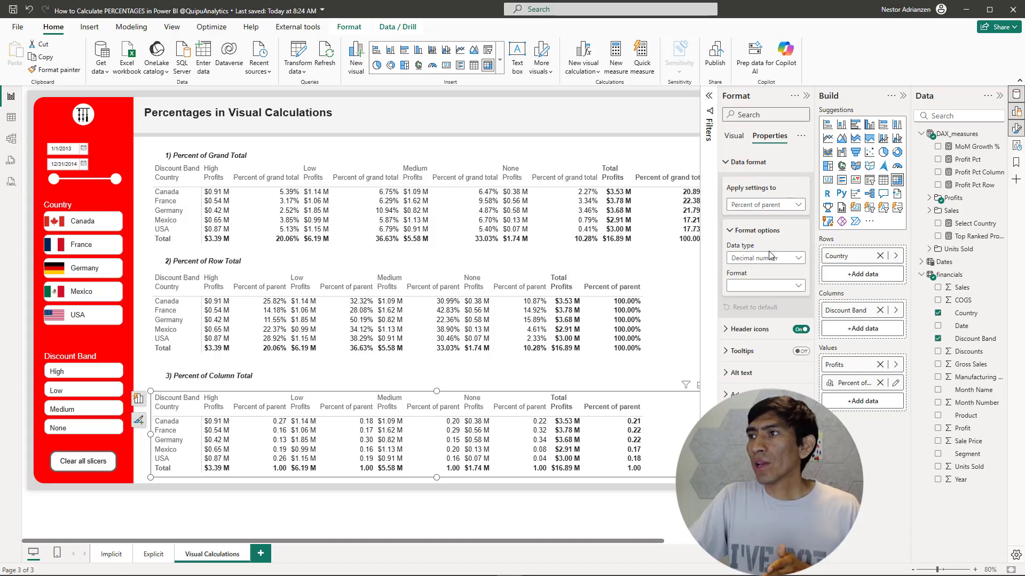
click(775, 286)
click(761, 352)
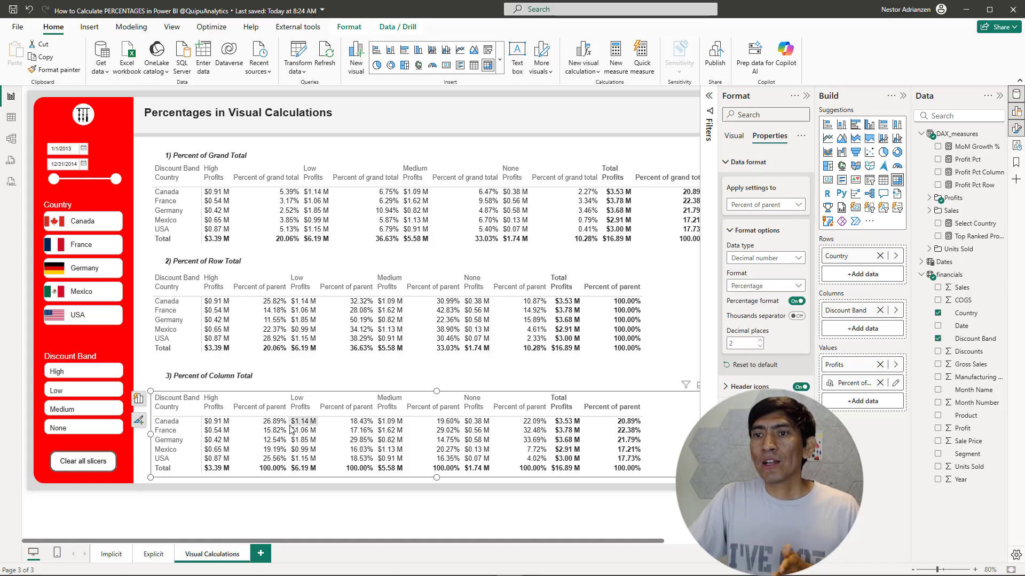
Collapse the Format, Build and Data panes to give the report page more room.
click(806, 95)
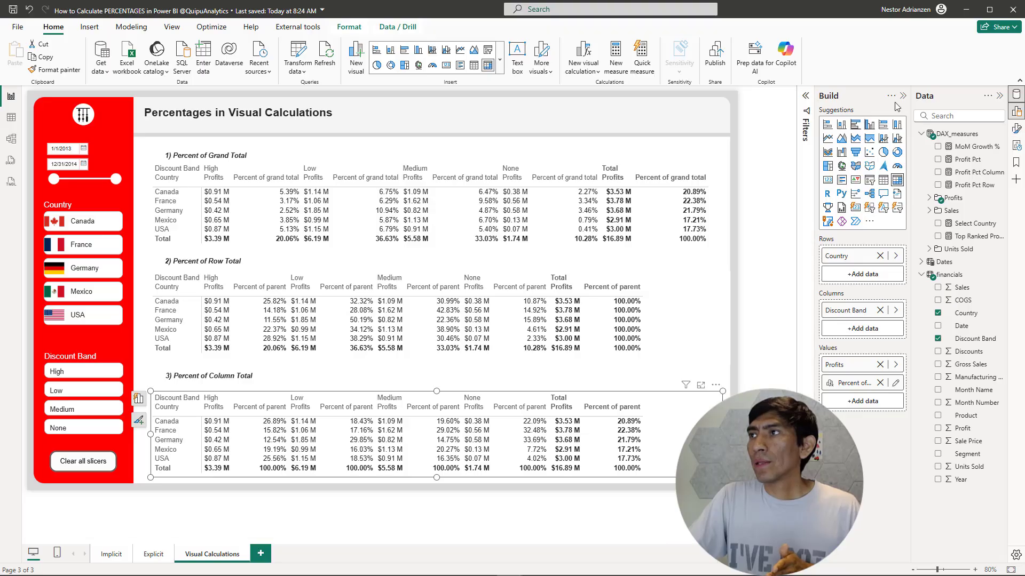
click(902, 95)
click(1000, 96)
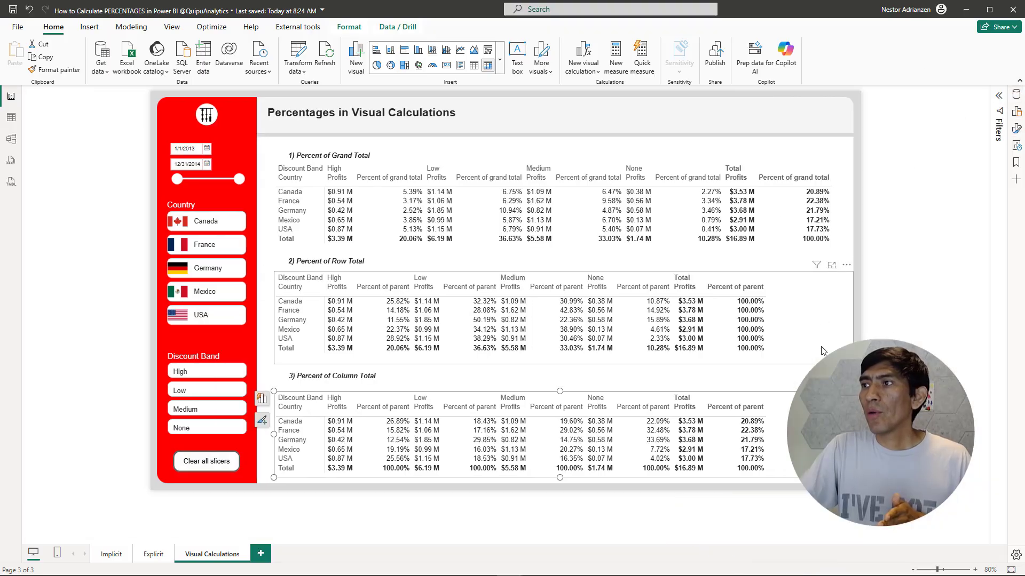